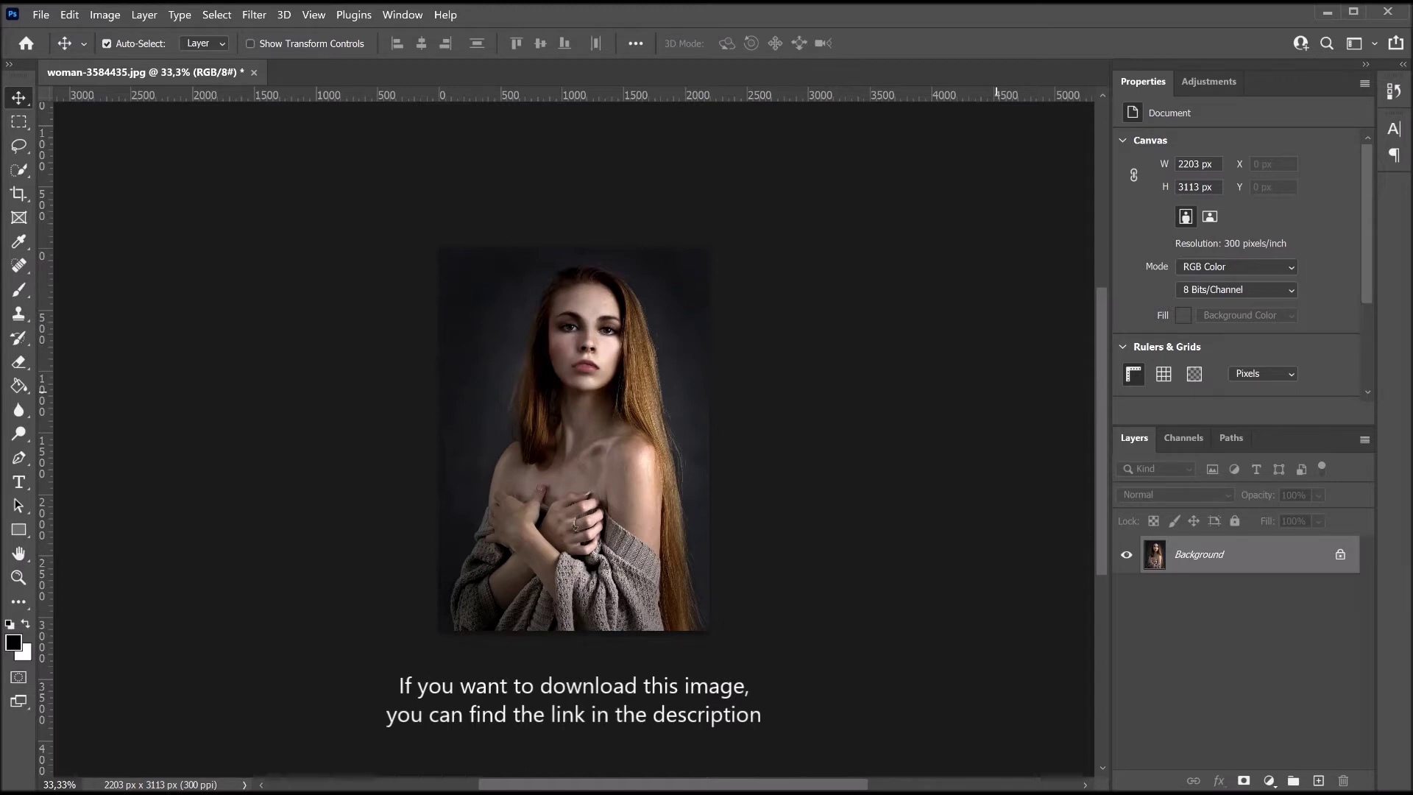
# Step: Duplicate the photo to Layer 1 and mask it with a Select Subject selection of the woman
pyautogui.hotkey('ctrl', 'j')
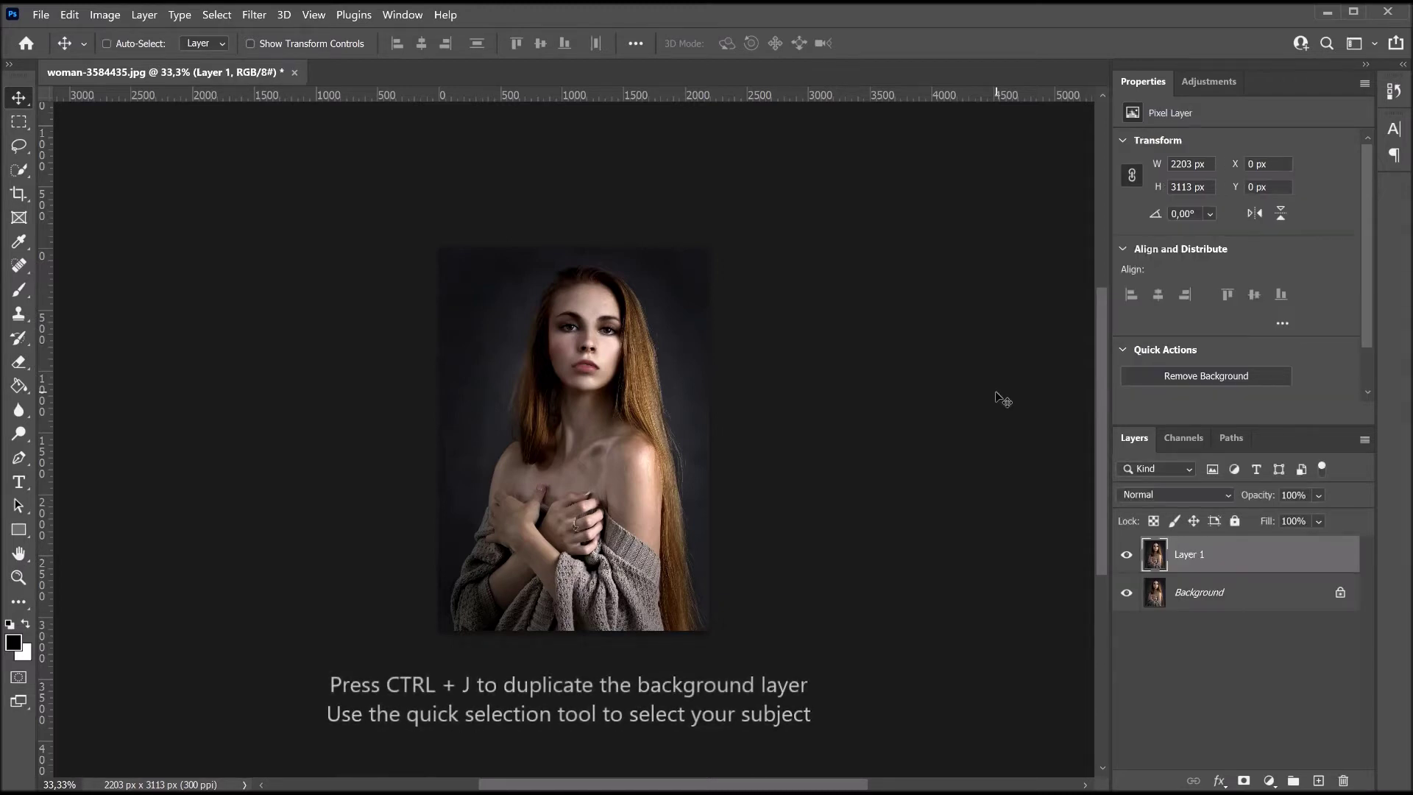
pyautogui.click(18, 172)
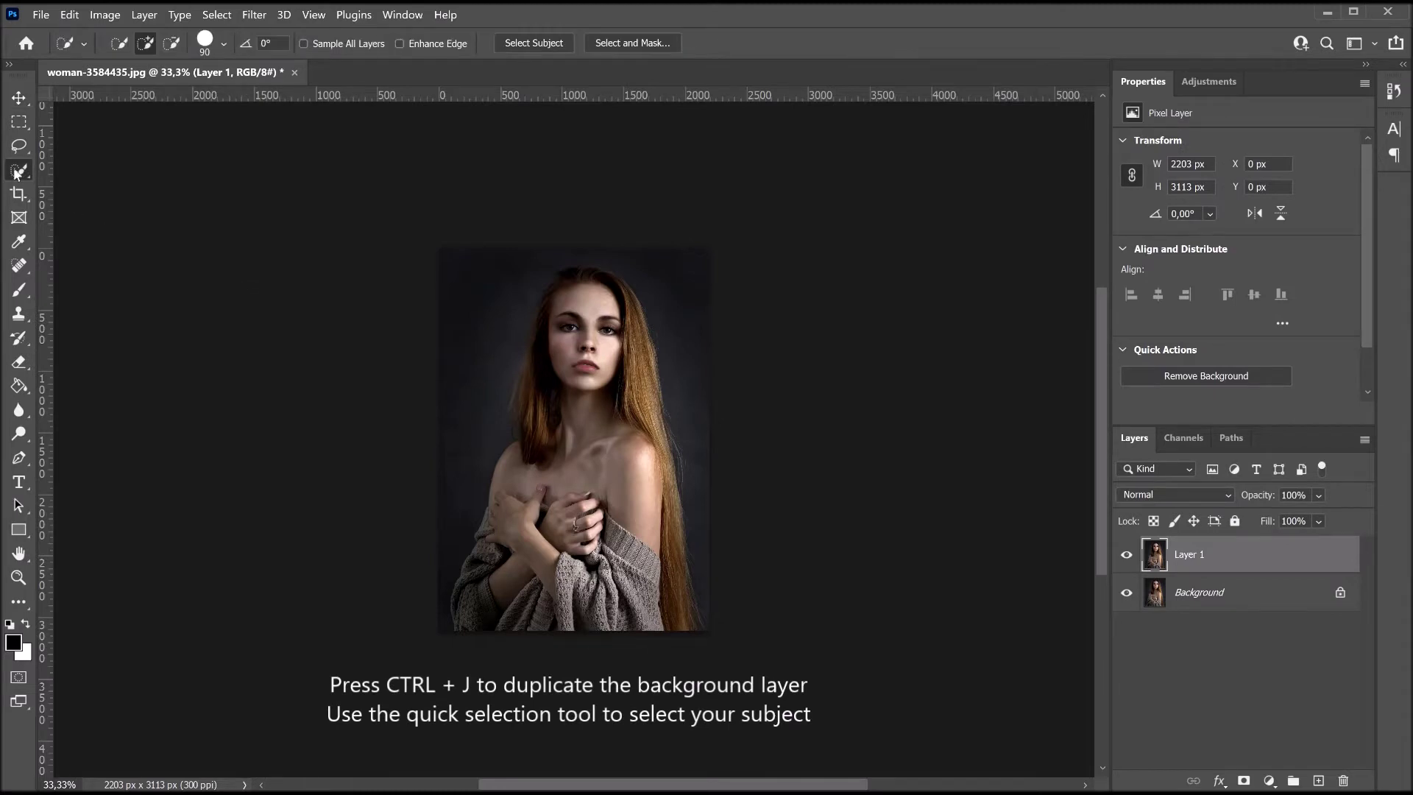
pyautogui.click(520, 45)
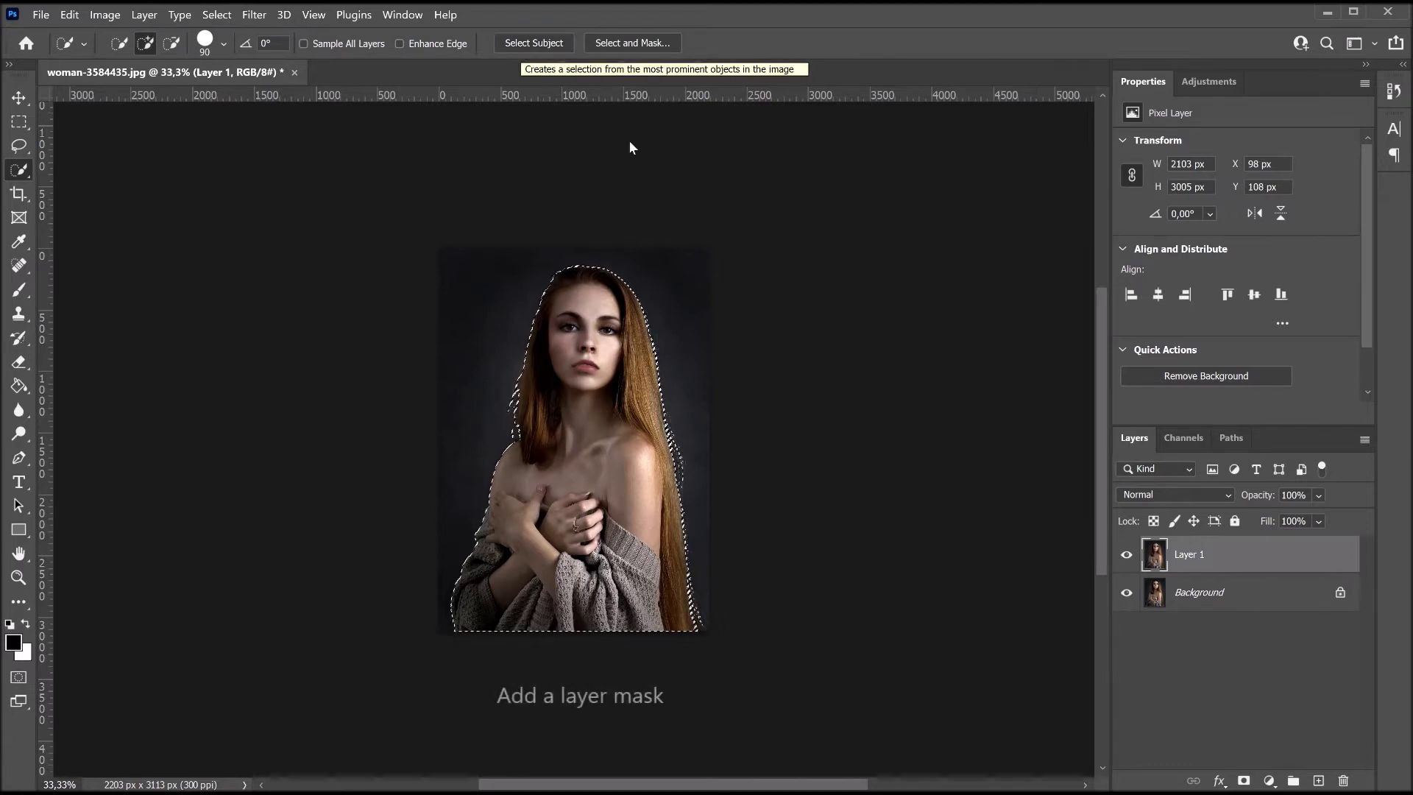
pyautogui.click(1244, 781)
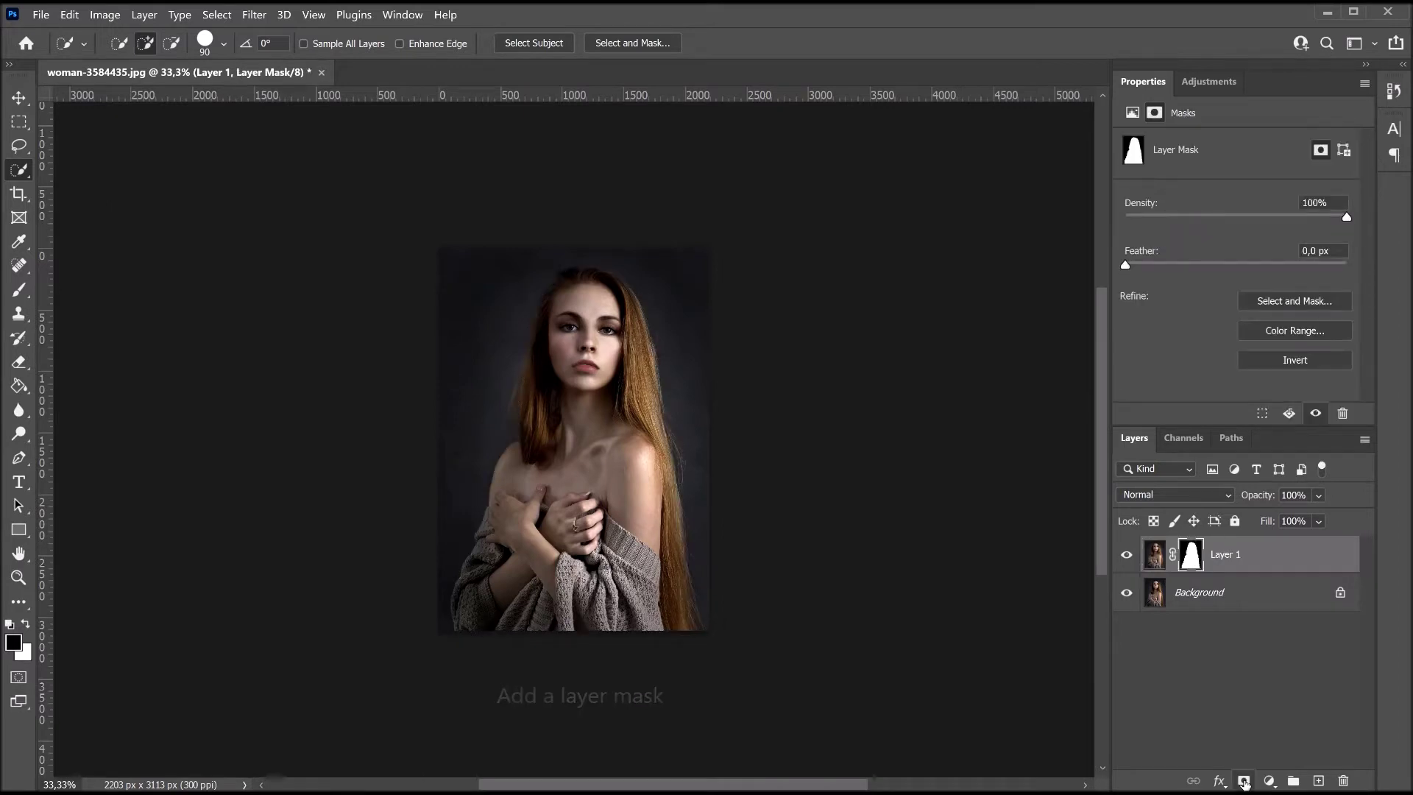
pyautogui.click(1270, 781)
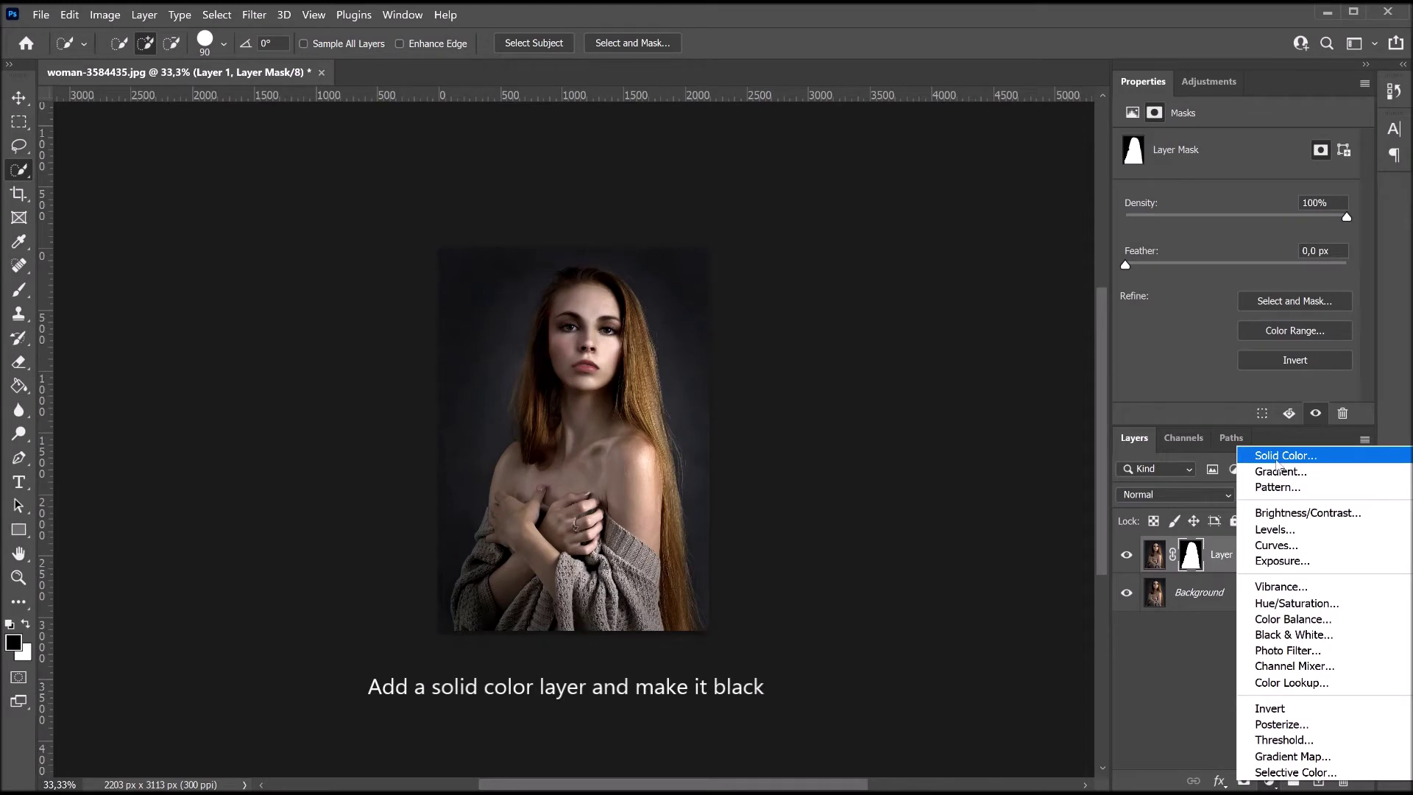
# Step: Add a black (000000) Solid Color fill layer and move it beneath Layer 1
pyautogui.click(1277, 457)
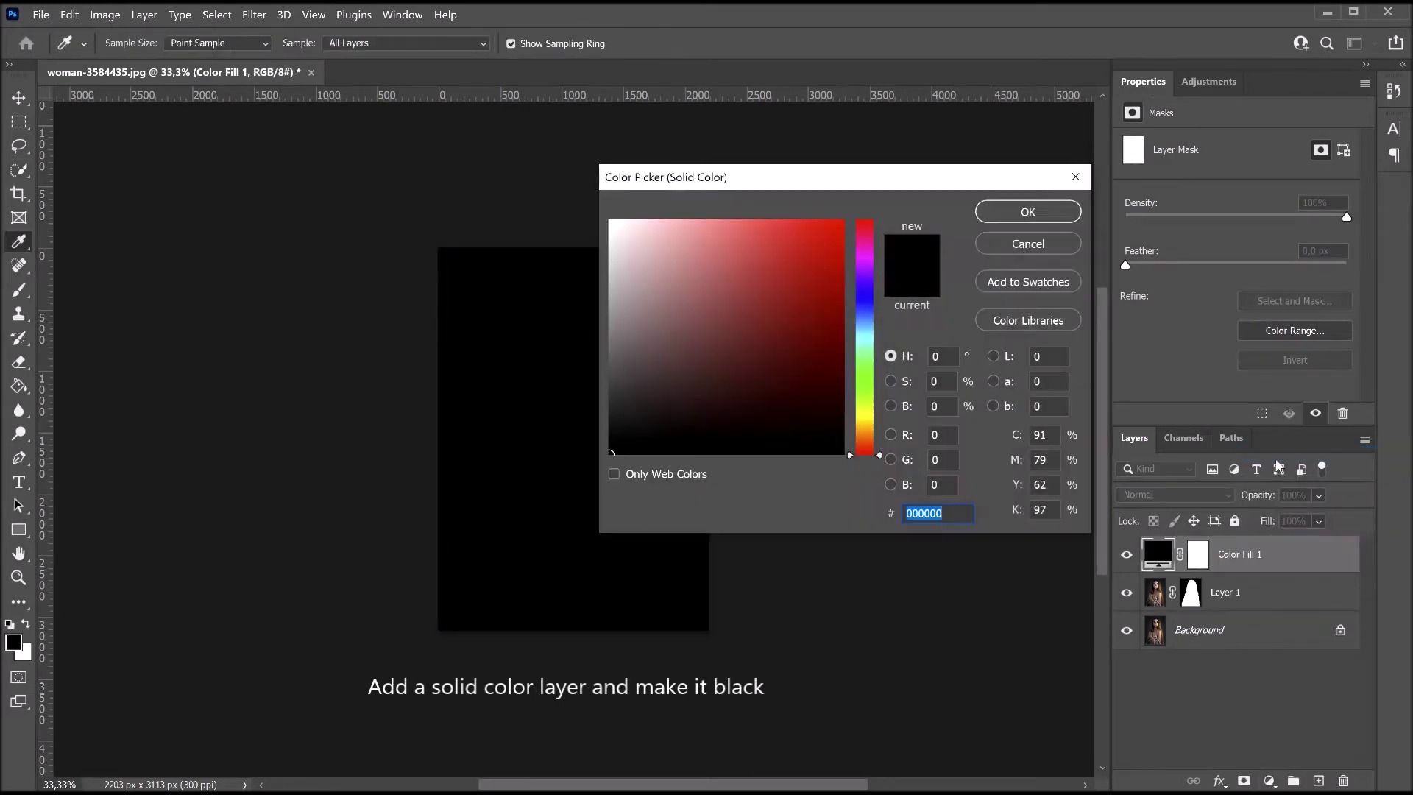
pyautogui.click(1060, 215)
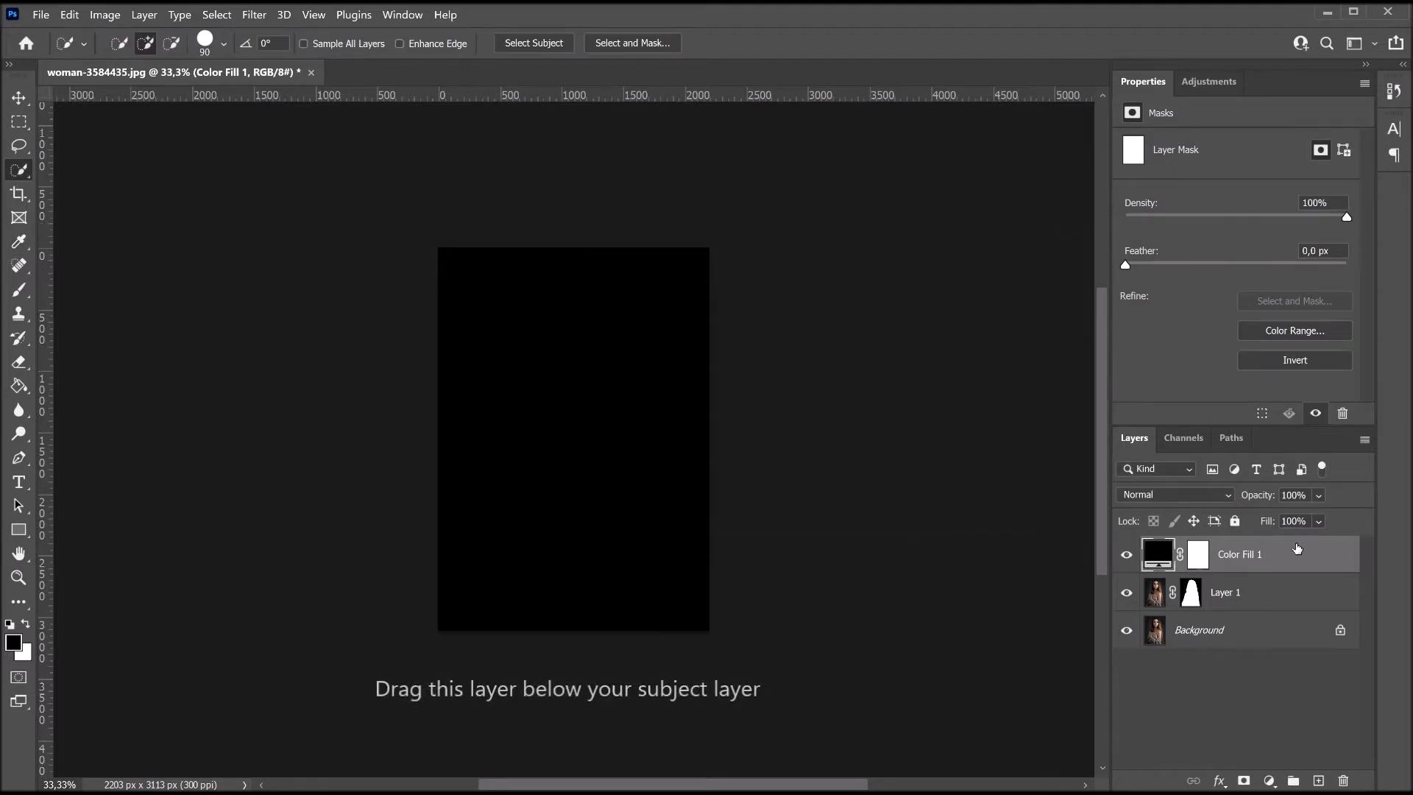
pyautogui.moveTo(1297, 553); pyautogui.dragTo(1309, 605)
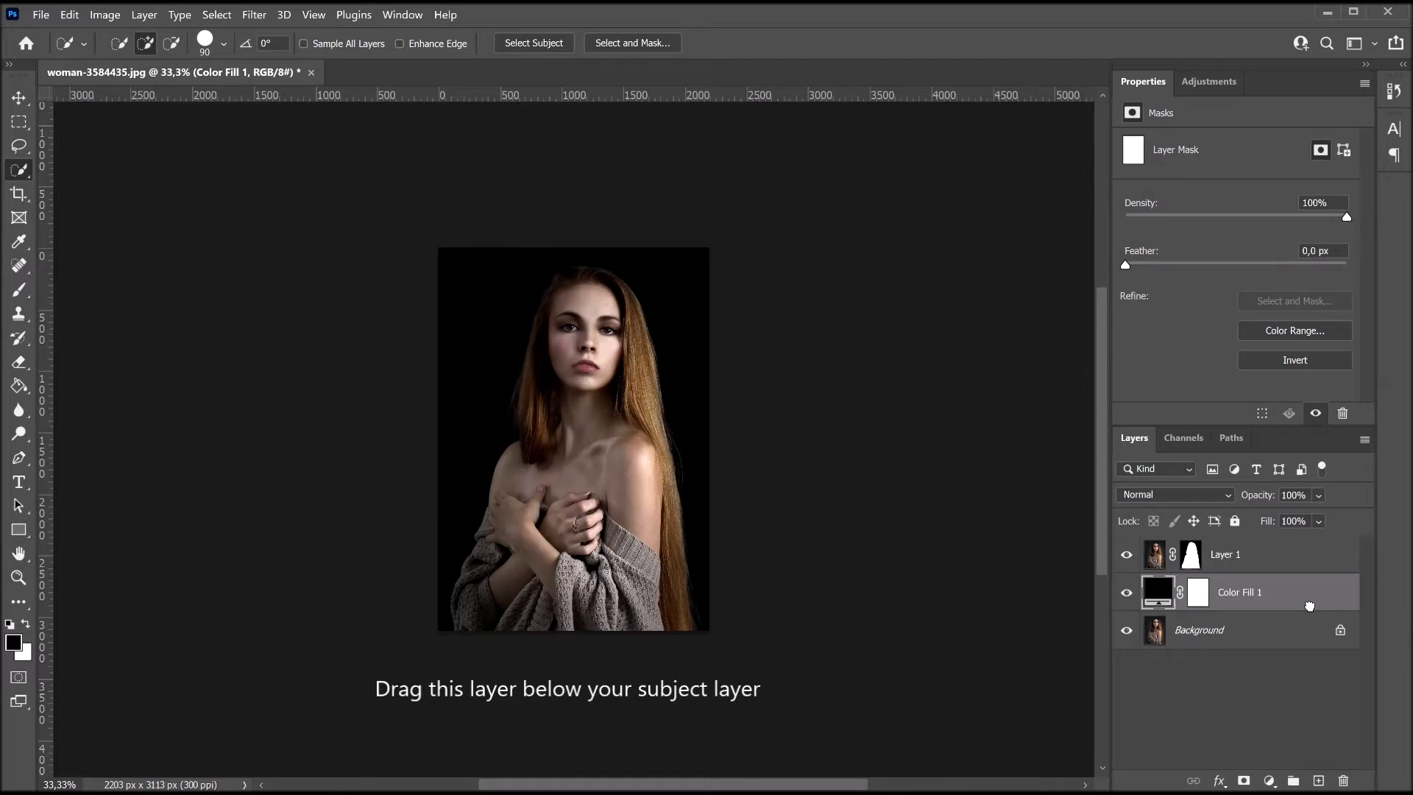
pyautogui.click(1266, 558)
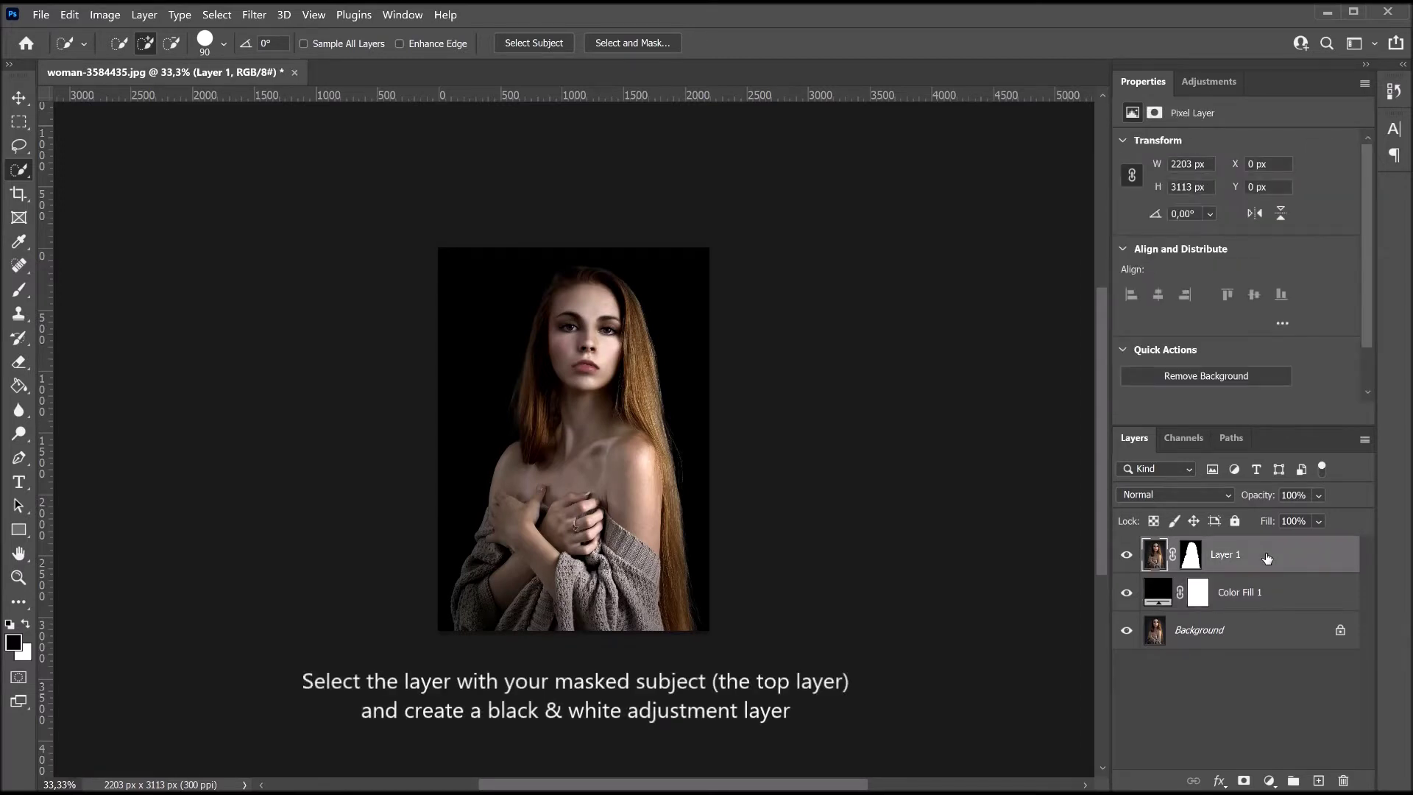
# Step: Add a Black & White adjustment with Reds 17 and Yellows 96, clipped to Layer 1
pyautogui.click(1269, 781)
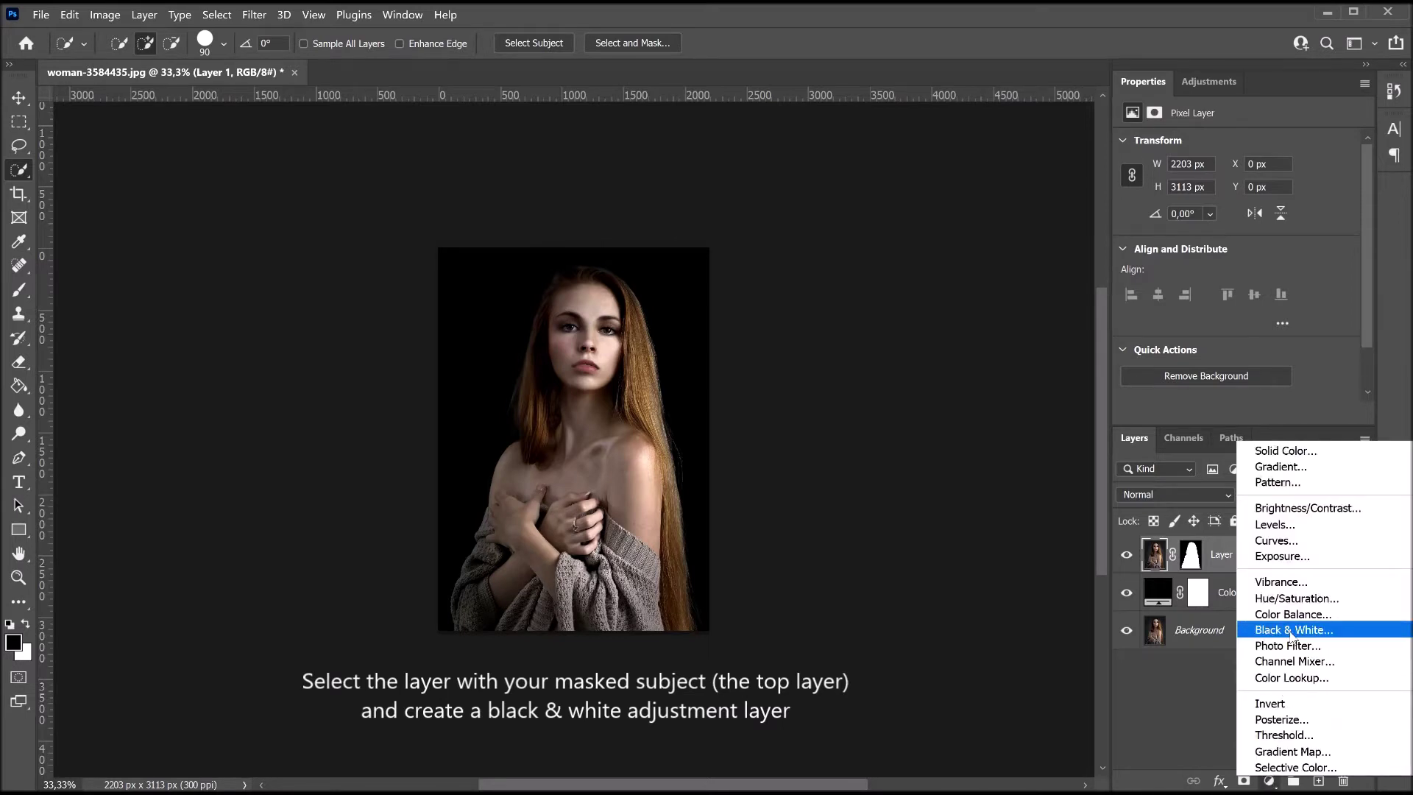
pyautogui.click(1293, 632)
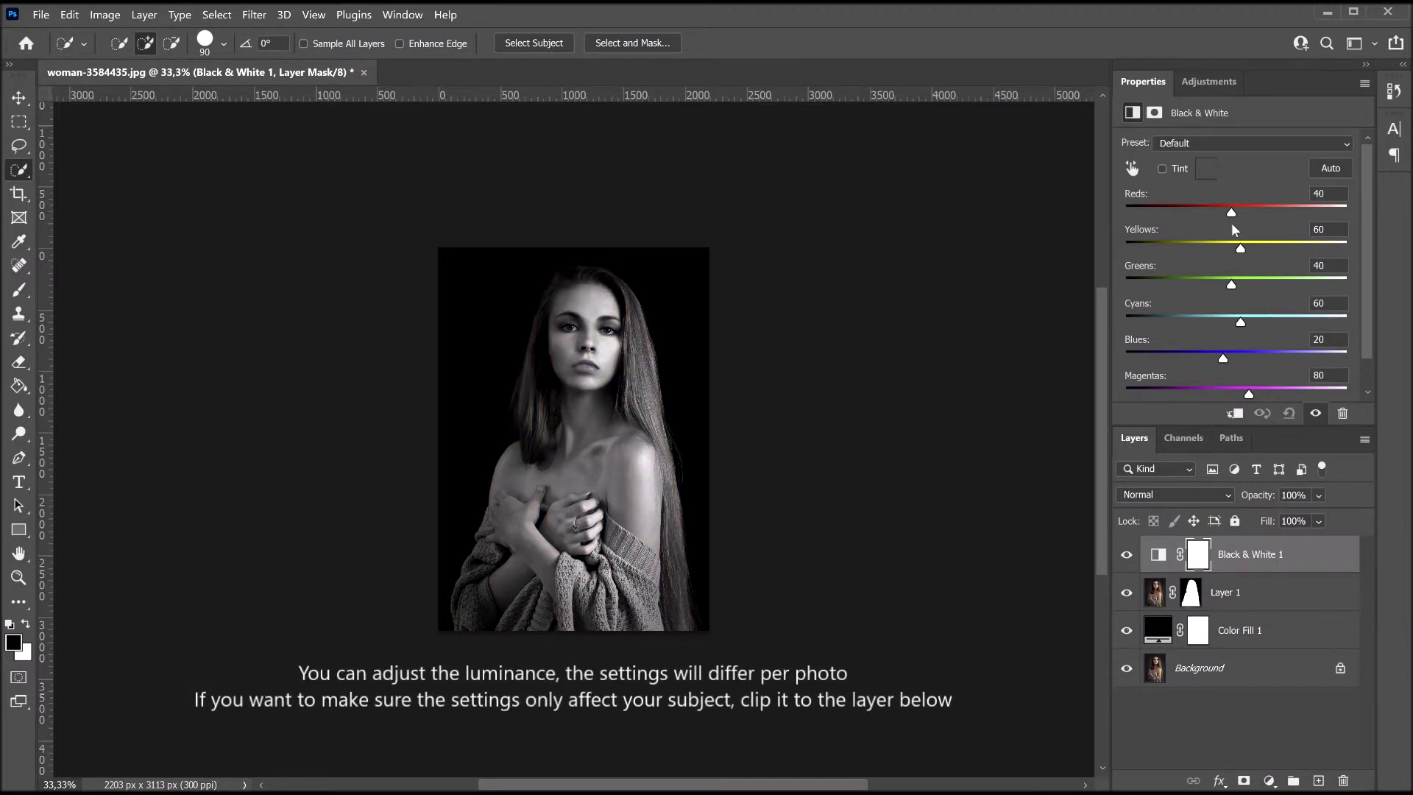
pyautogui.moveTo(1229, 214); pyautogui.dragTo(1223, 216)
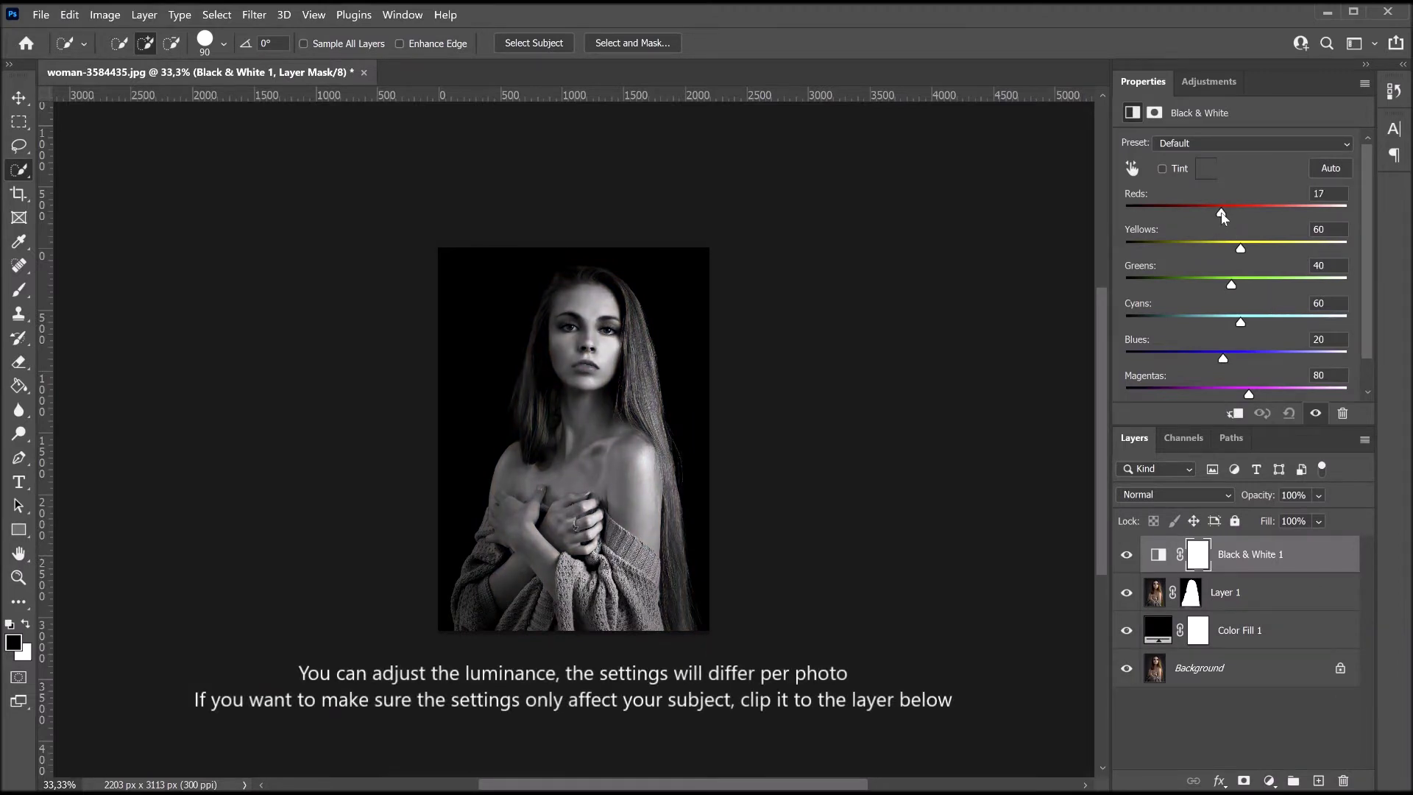
pyautogui.moveTo(1241, 250); pyautogui.dragTo(1255, 255)
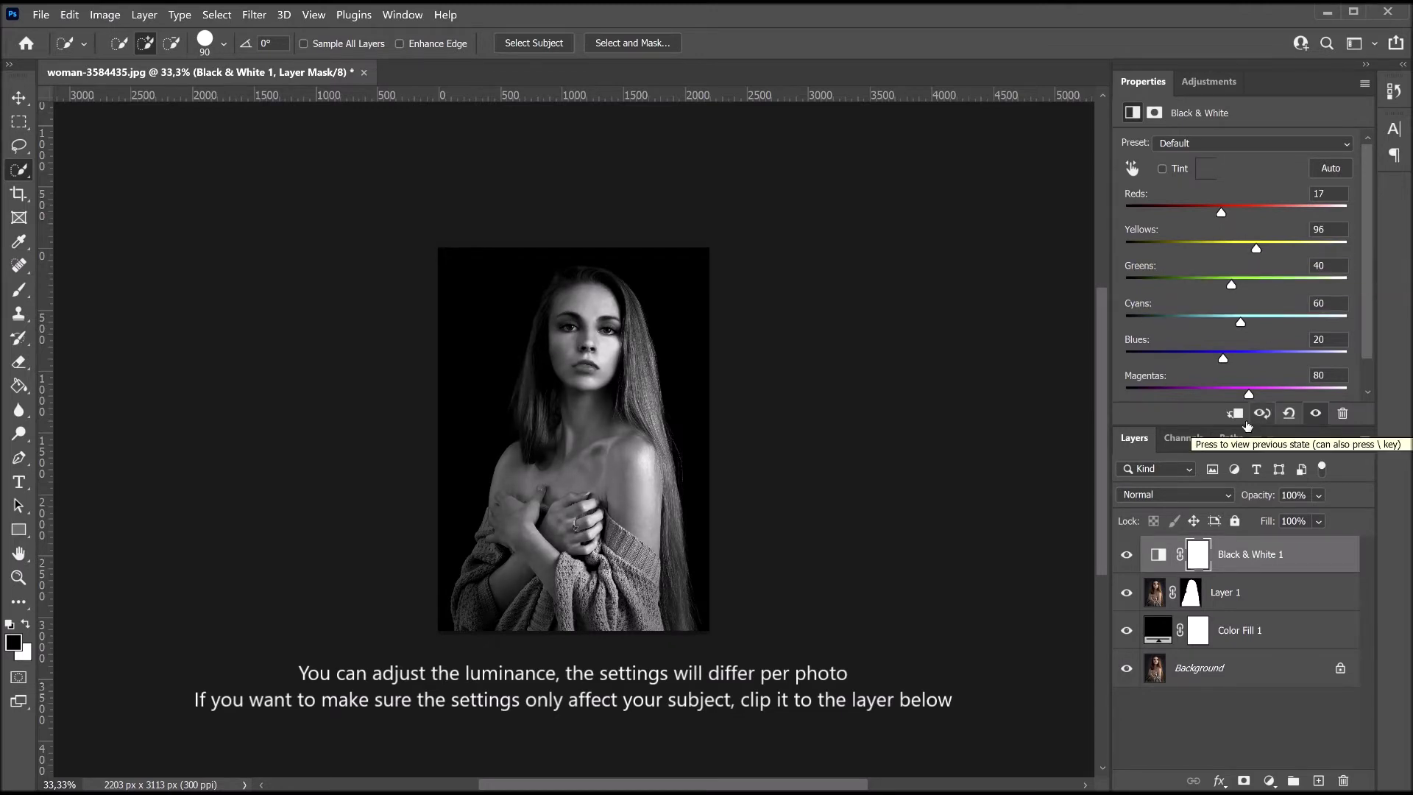
pyautogui.click(1236, 415)
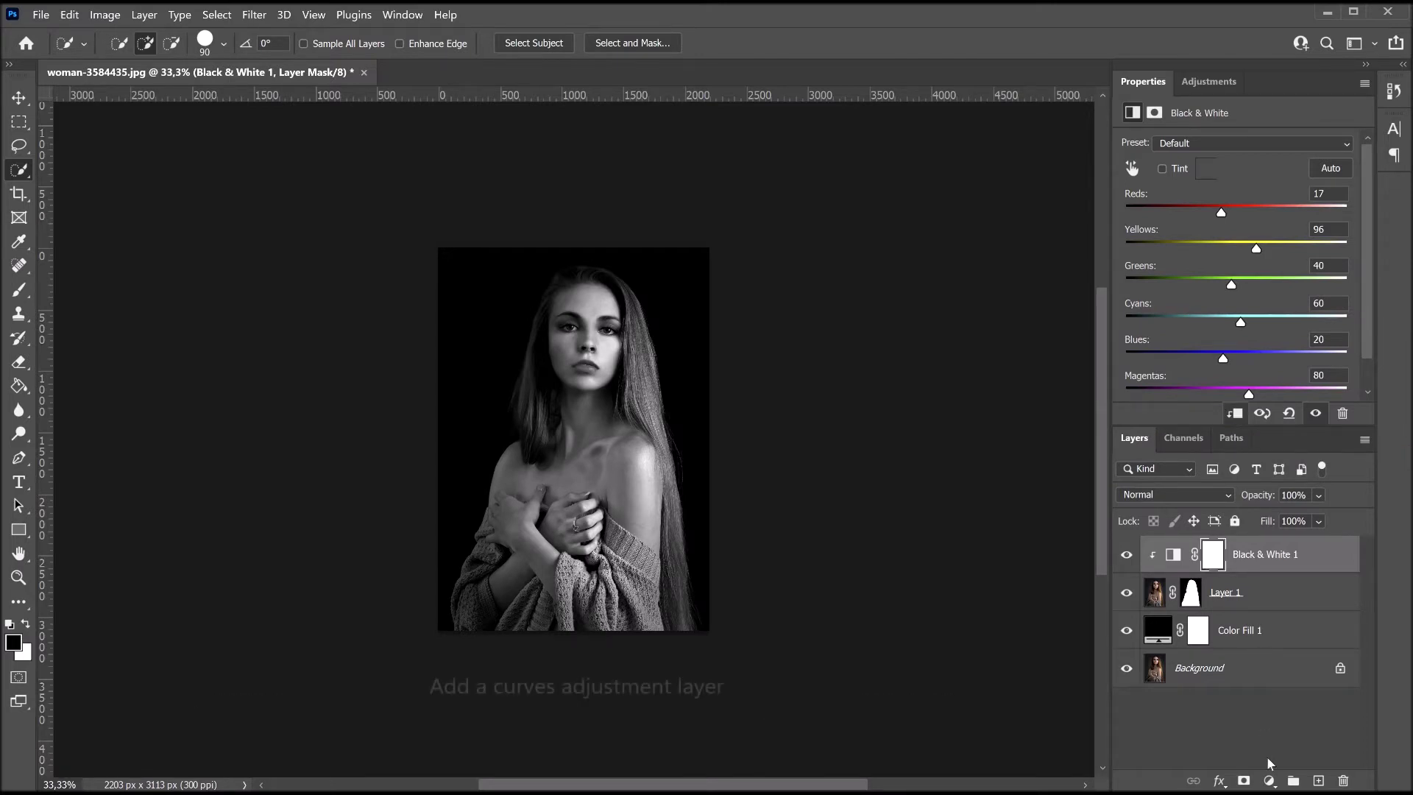
pyautogui.click(1269, 781)
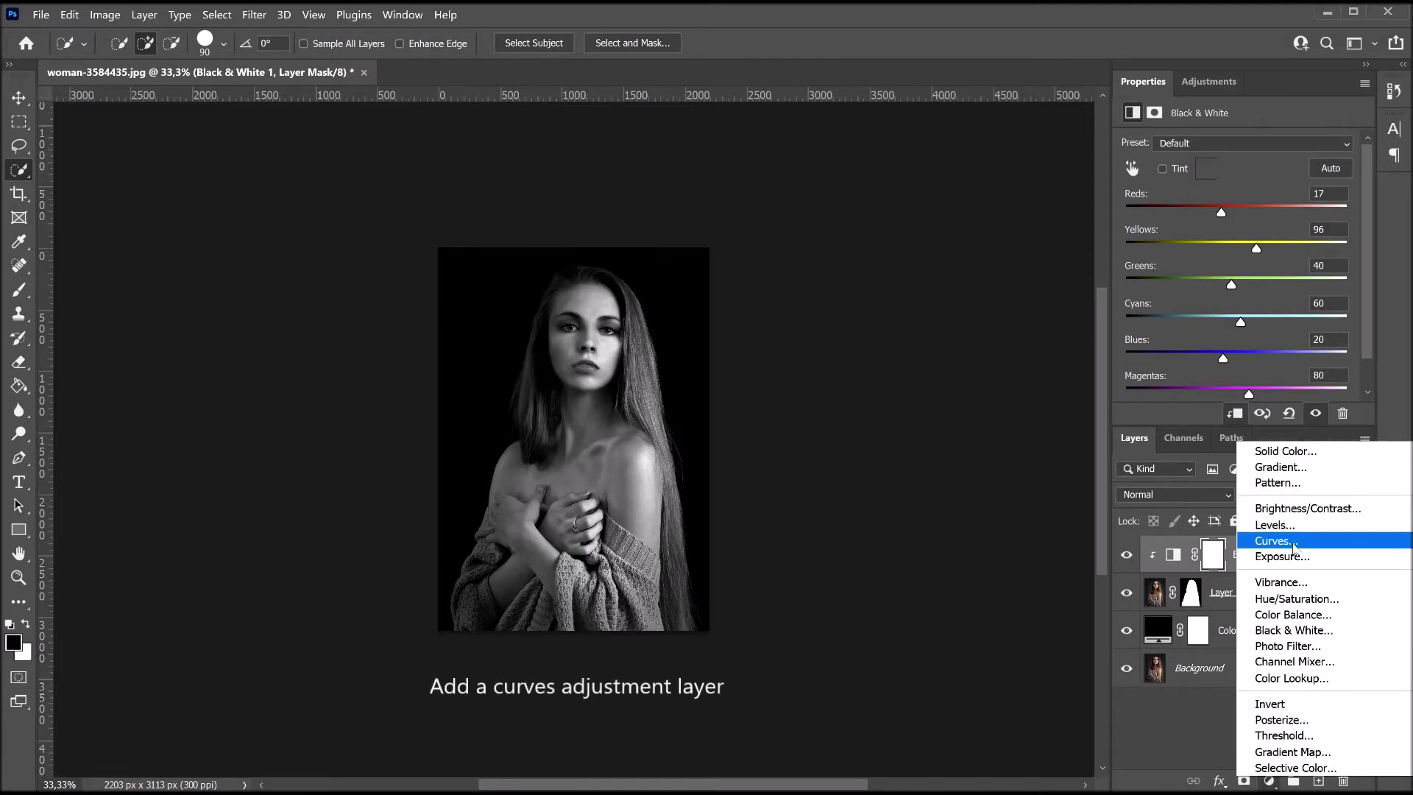
# Step: Add a Curves adjustment with raised highlights and lowered shadows, clipped to Black & White 1
pyautogui.click(1293, 543)
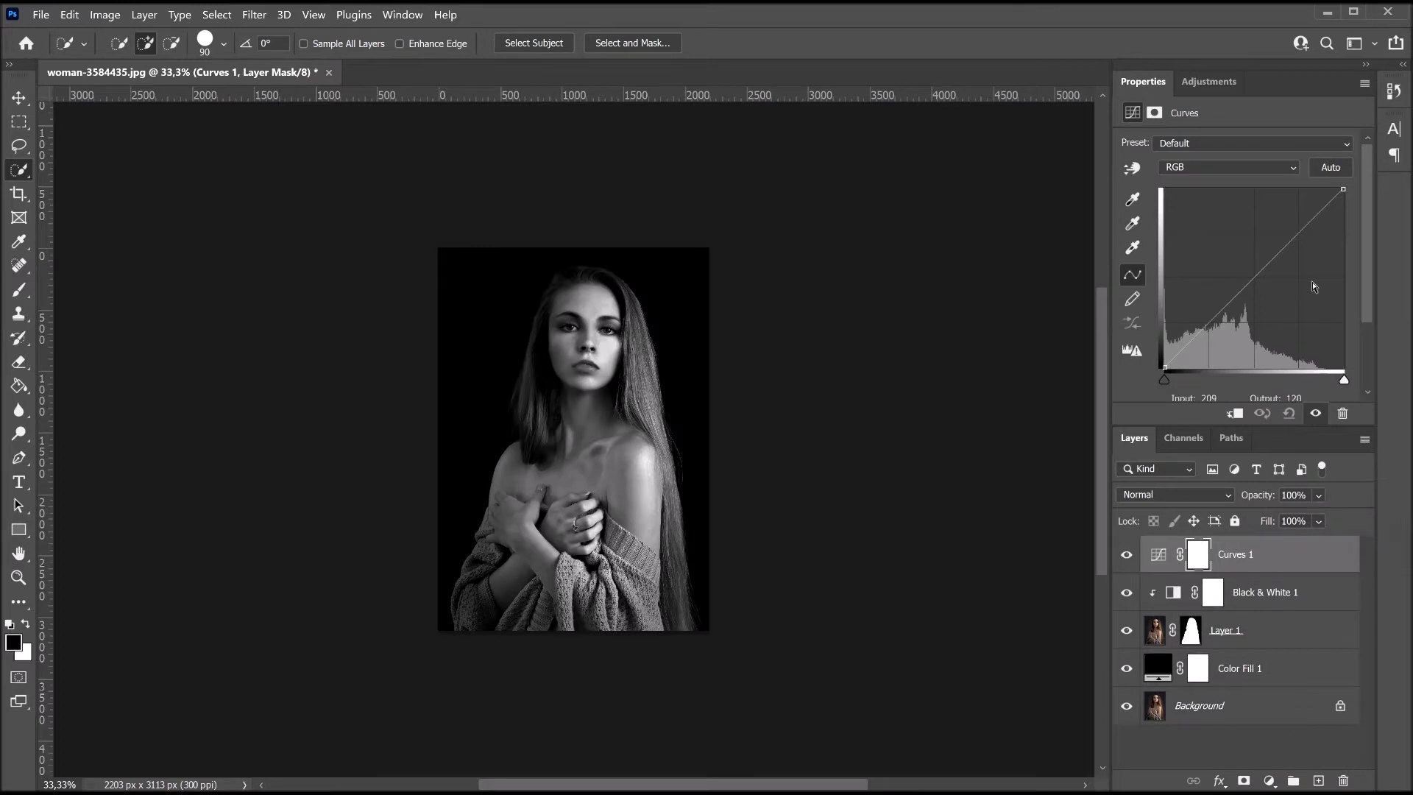
pyautogui.click(1299, 229)
pyautogui.moveTo(1299, 227); pyautogui.dragTo(1299, 224)
pyautogui.moveTo(1207, 318); pyautogui.dragTo(1208, 331)
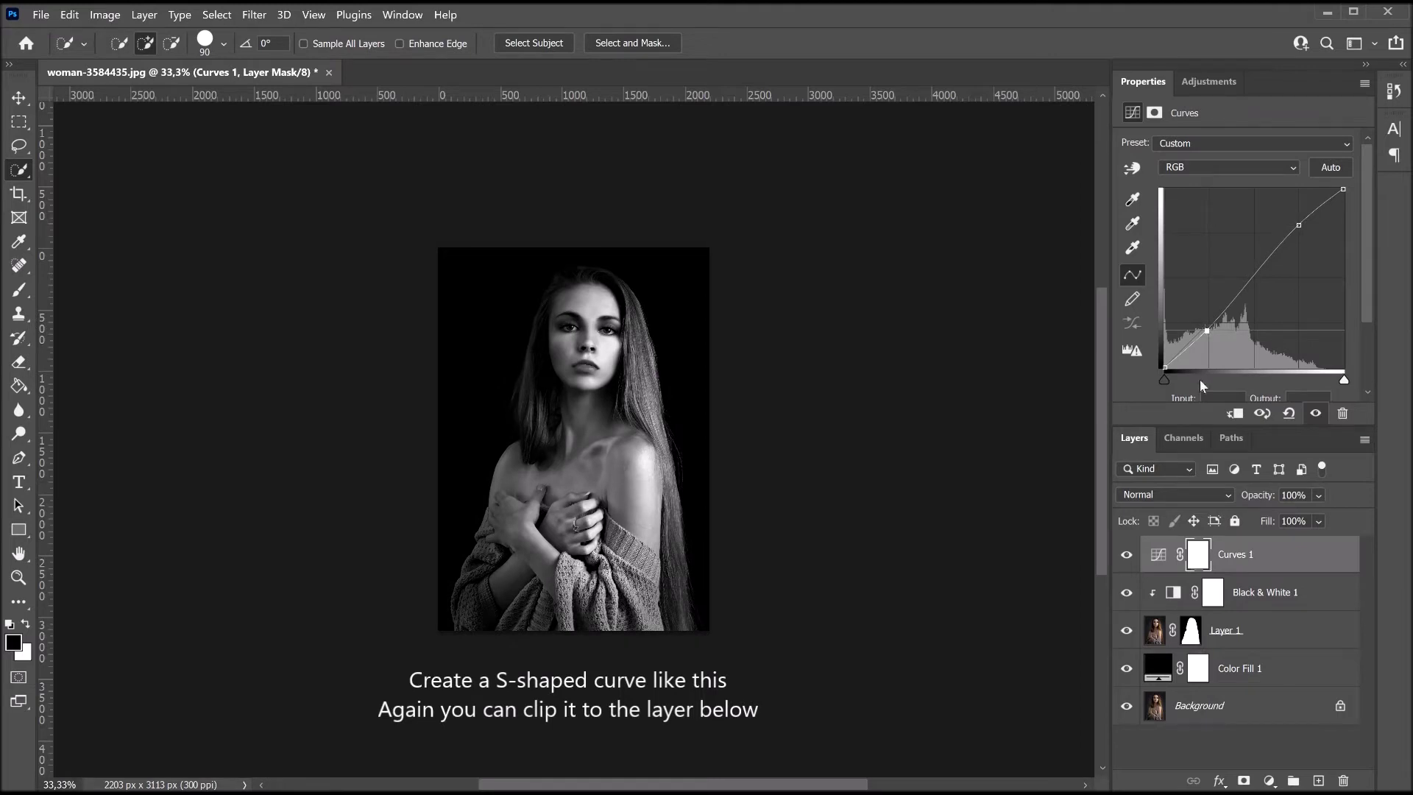
pyautogui.click(1235, 414)
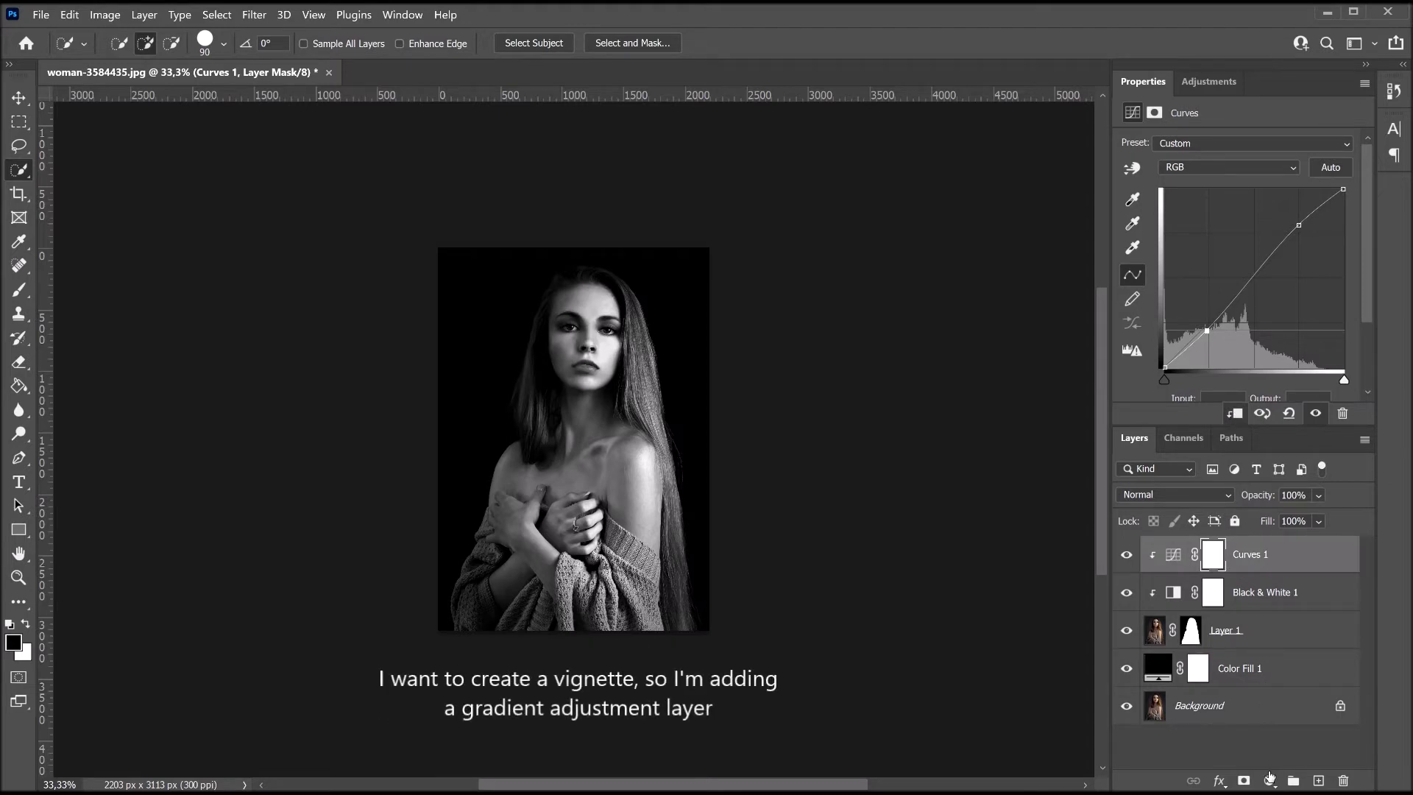
pyautogui.click(1271, 781)
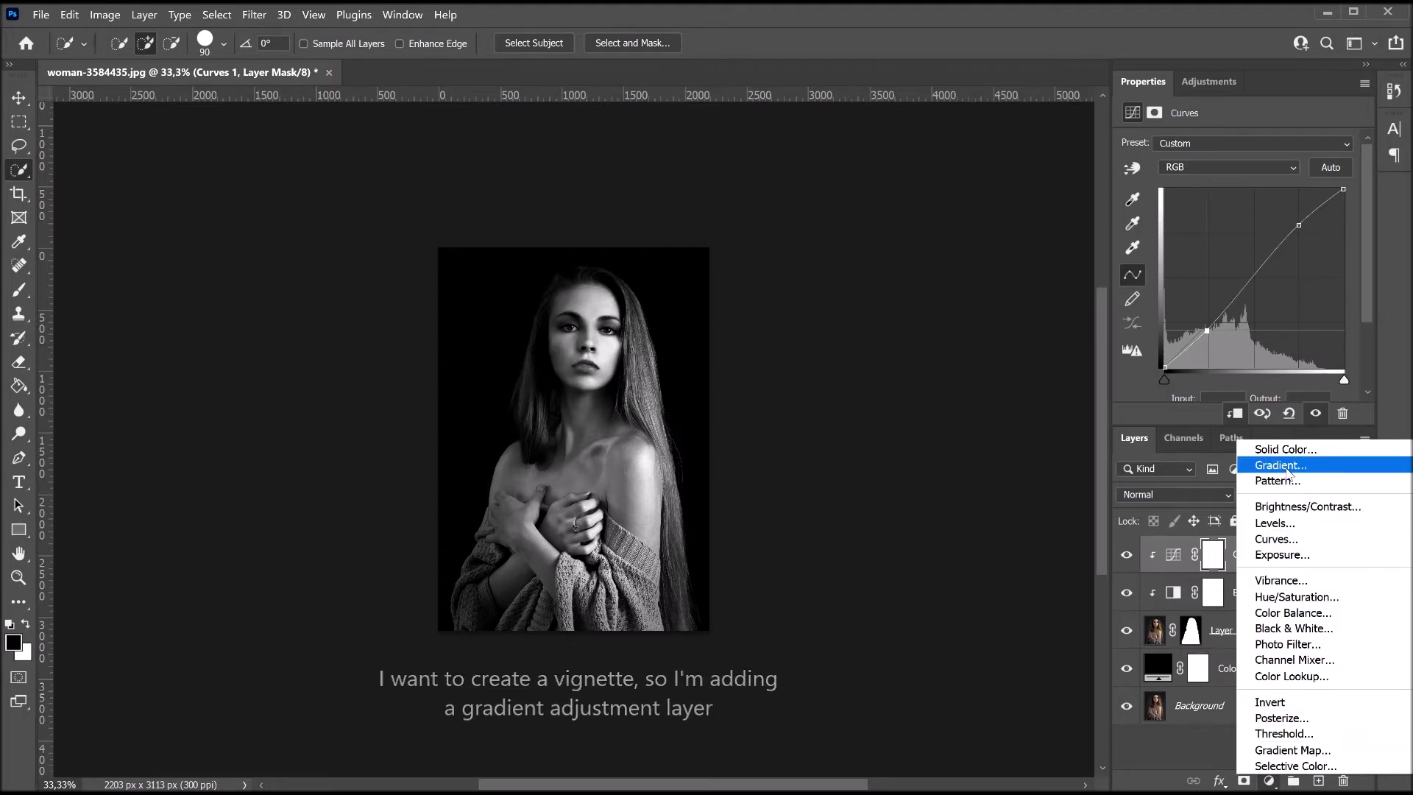
# Step: Add a Gradient Fill layer using the Basics black-to-white gradient
pyautogui.click(1287, 469)
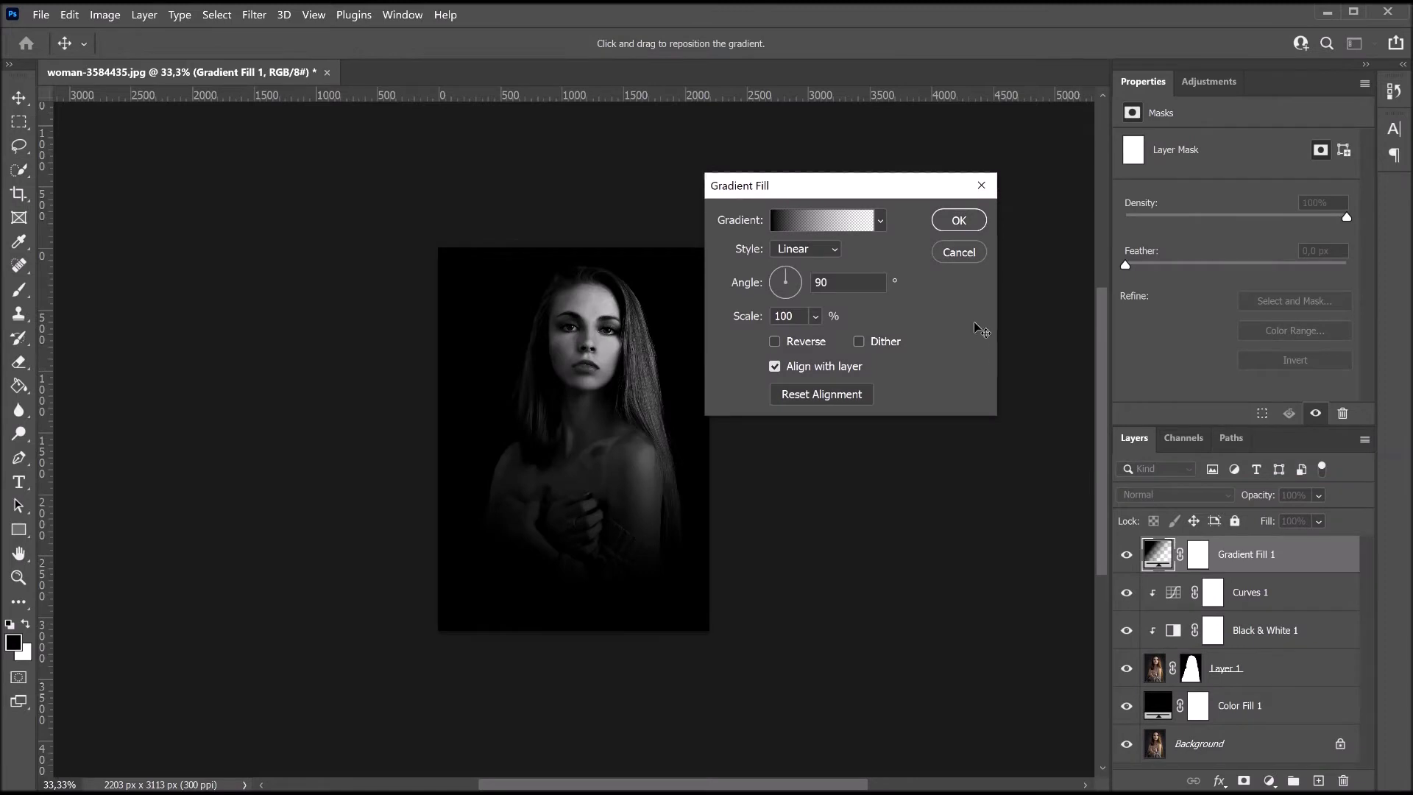
pyautogui.click(879, 221)
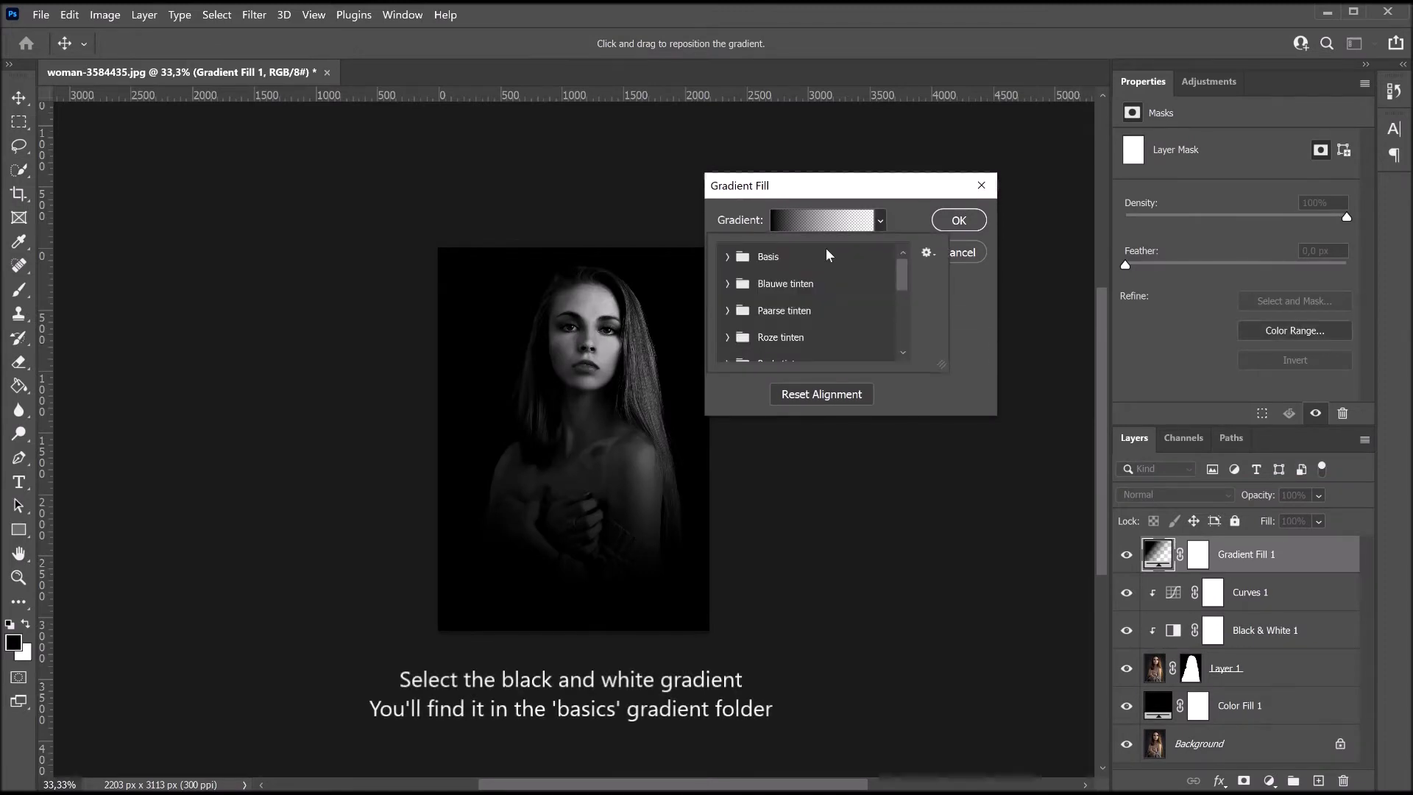
pyautogui.click(728, 256)
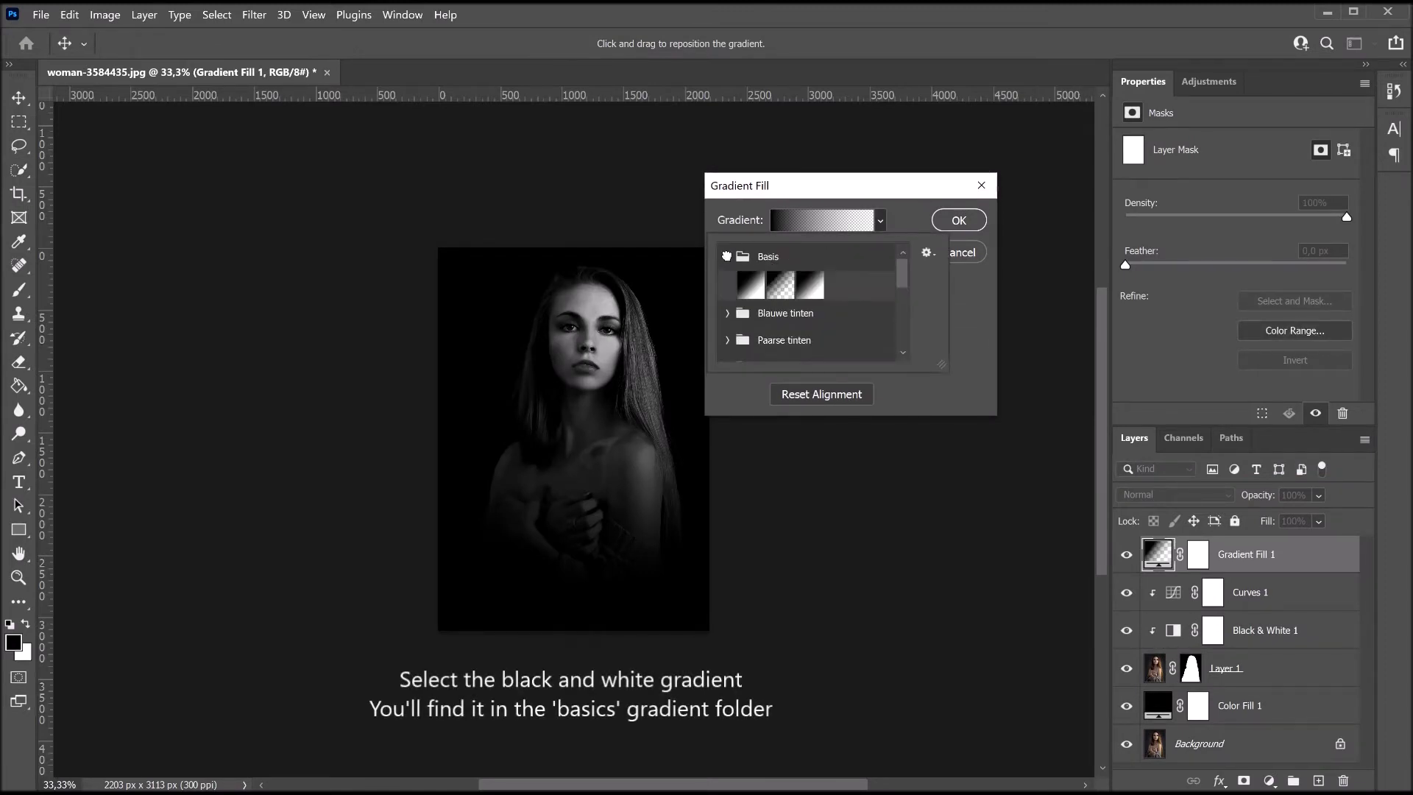
pyautogui.click(752, 287)
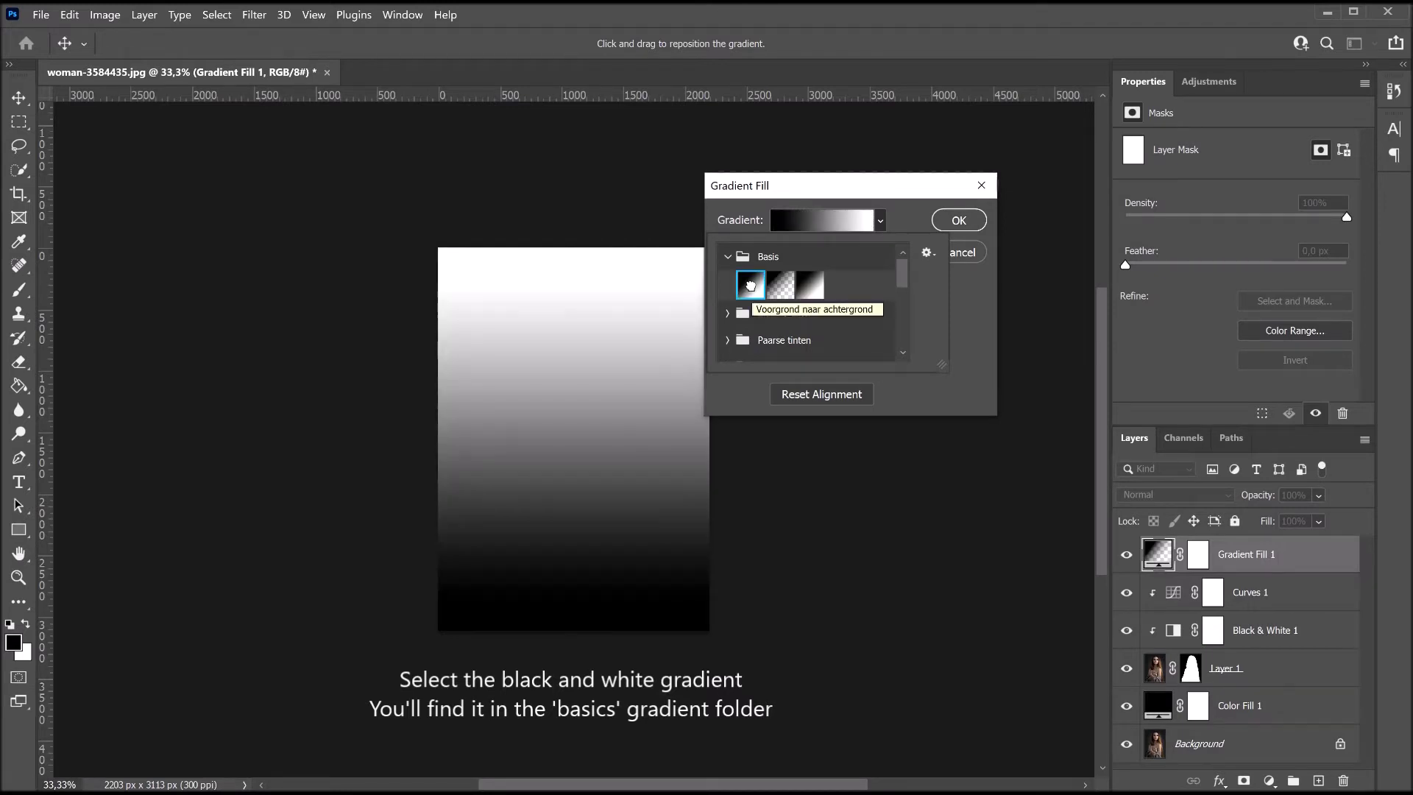
pyautogui.click(981, 319)
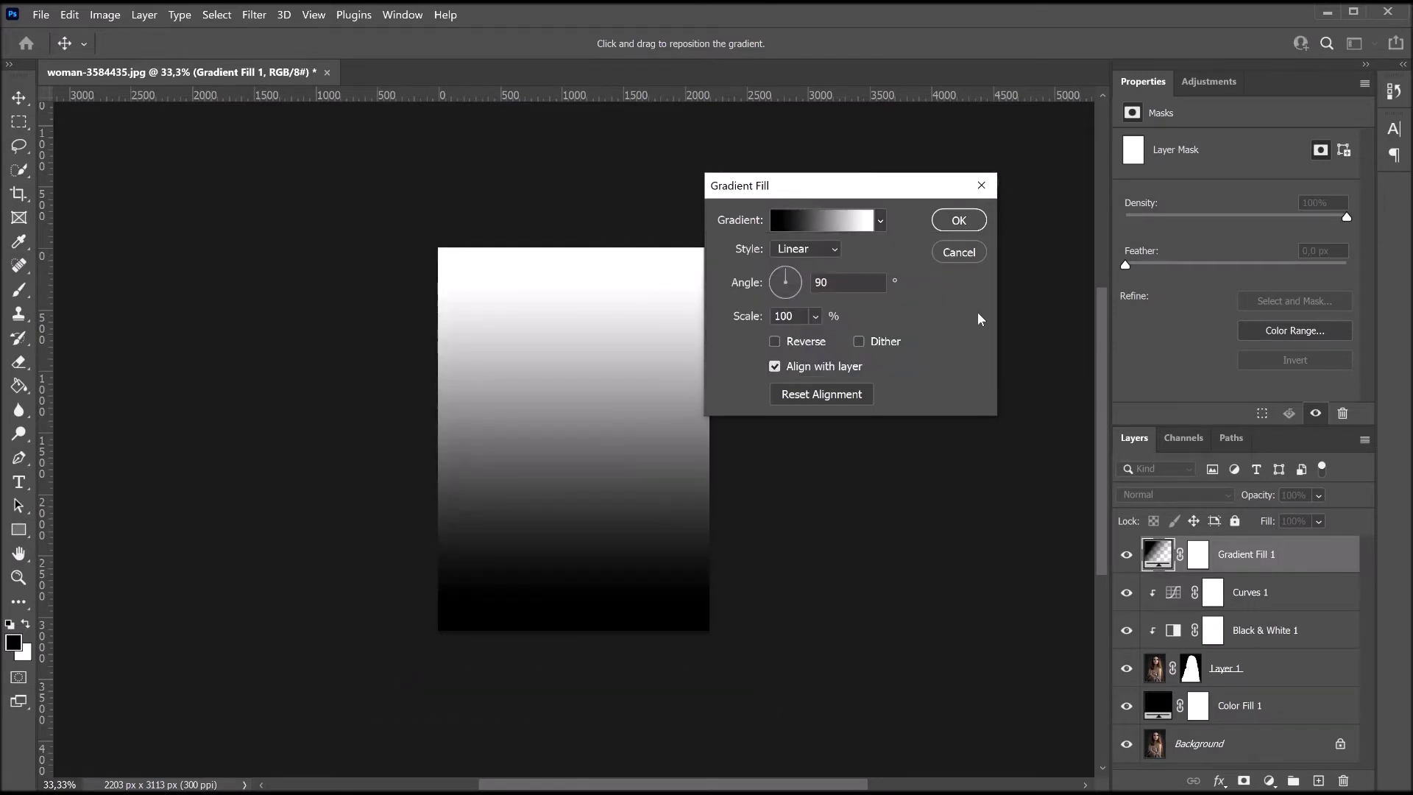
# Step: Set the gradient to a reversed Radial style and apply it
pyautogui.click(837, 251)
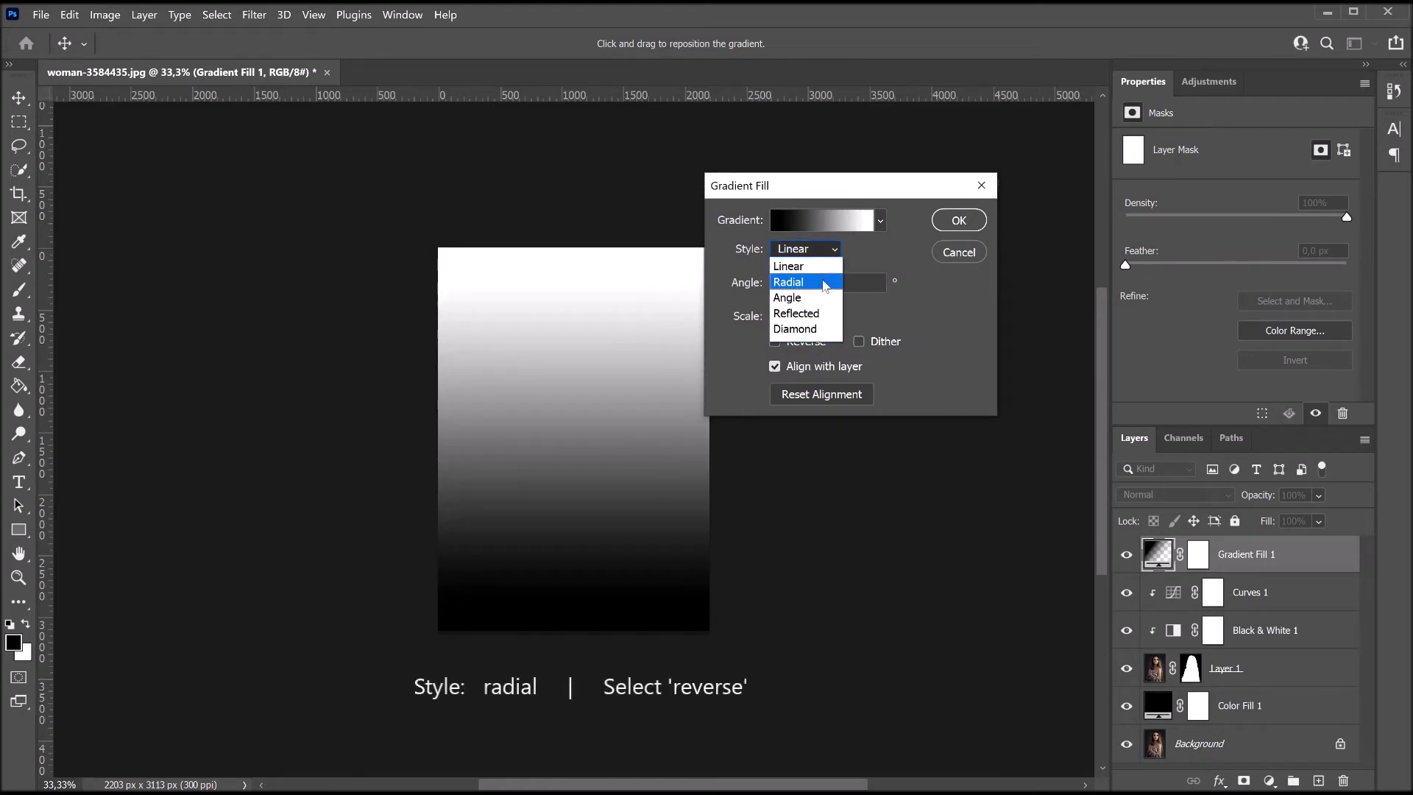
pyautogui.click(825, 282)
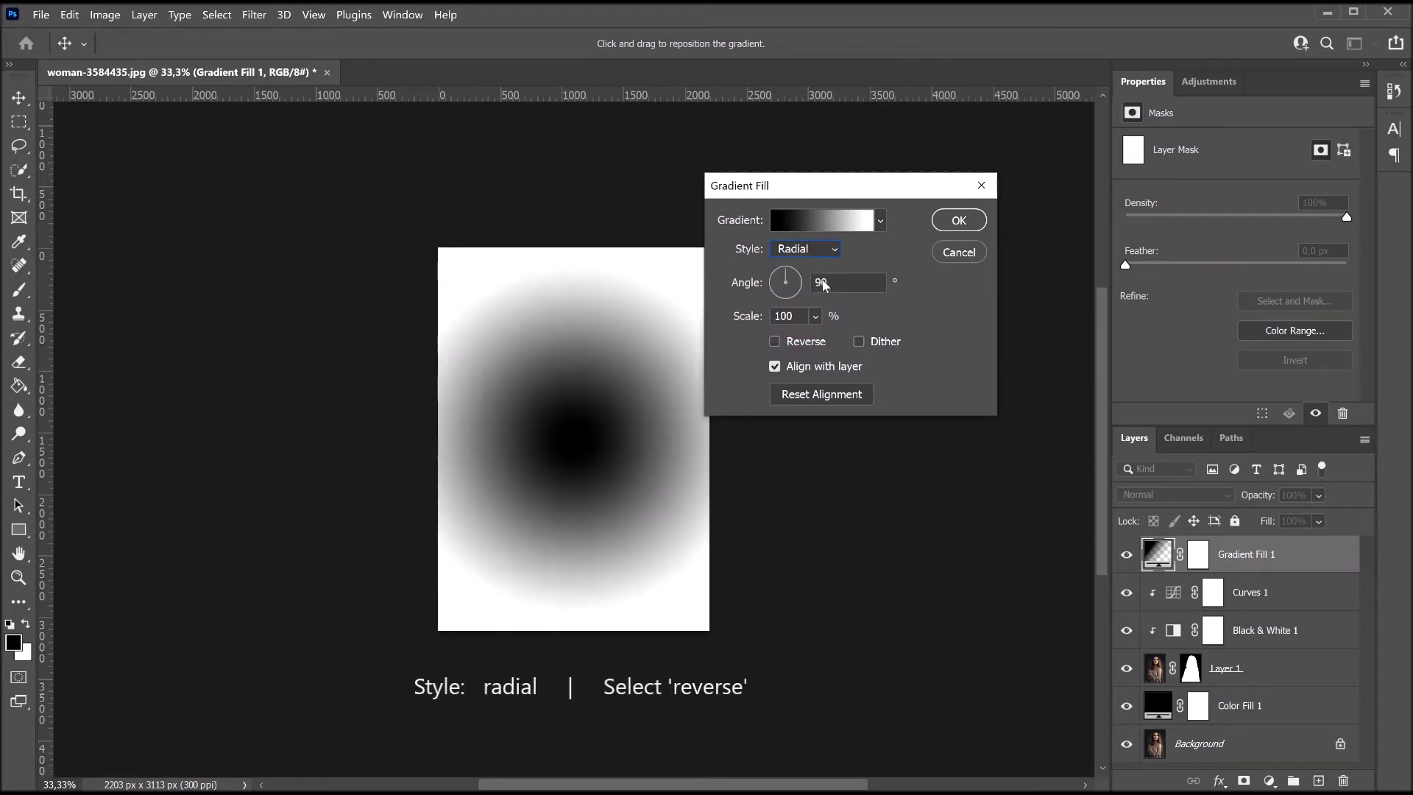
pyautogui.click(776, 343)
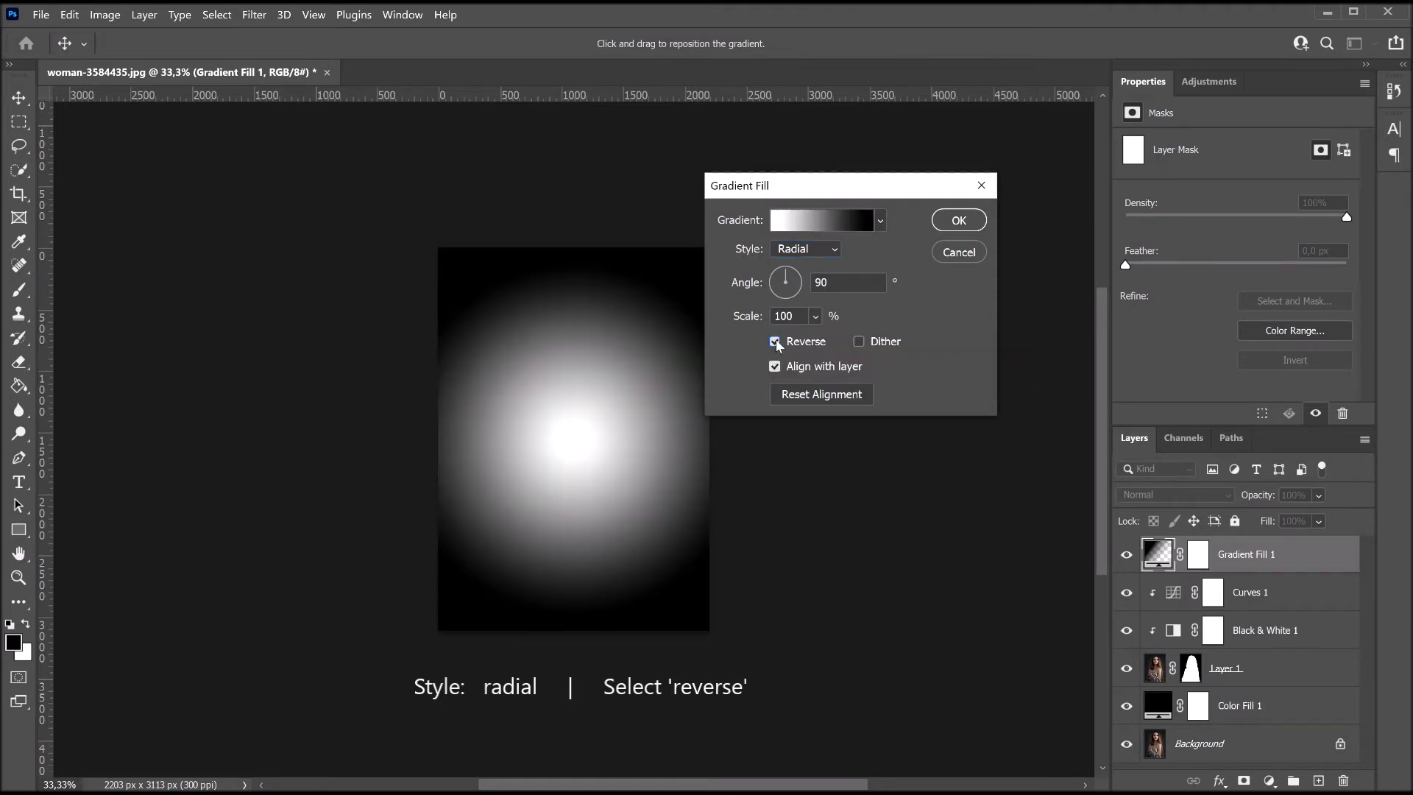
pyautogui.click(959, 222)
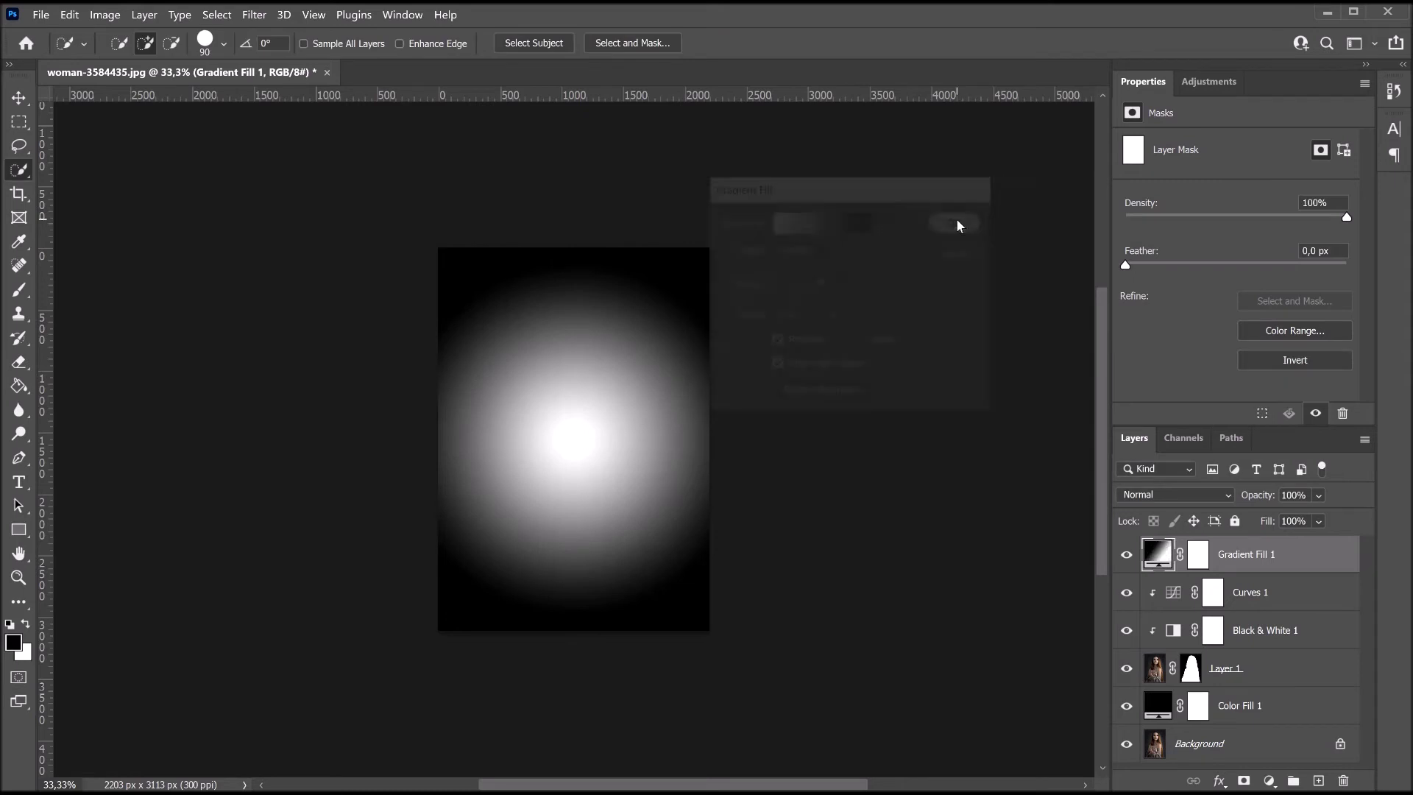
# Step: Set Gradient Fill 1 to Multiply, with 237% scale and a rotated angle
pyautogui.click(1197, 497)
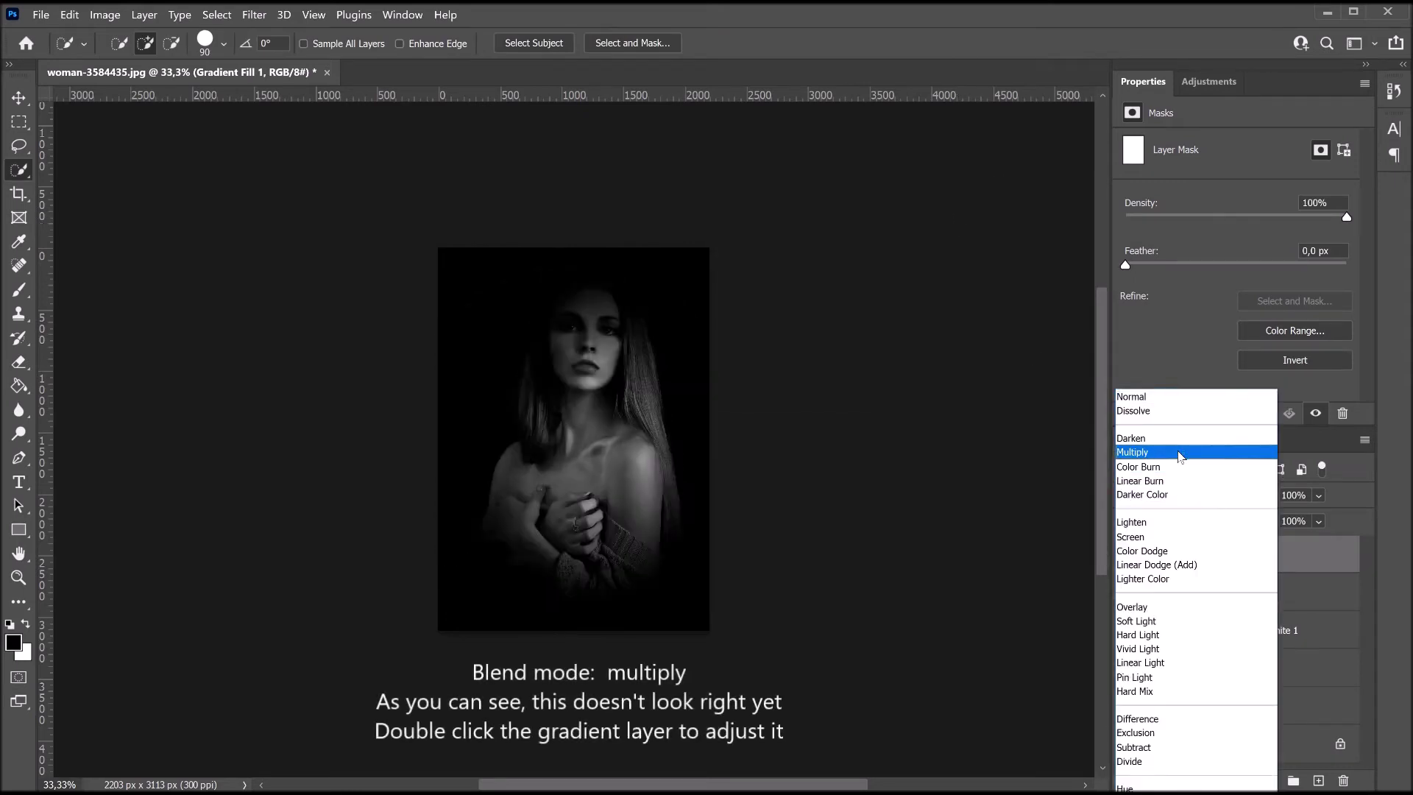
pyautogui.click(1180, 453)
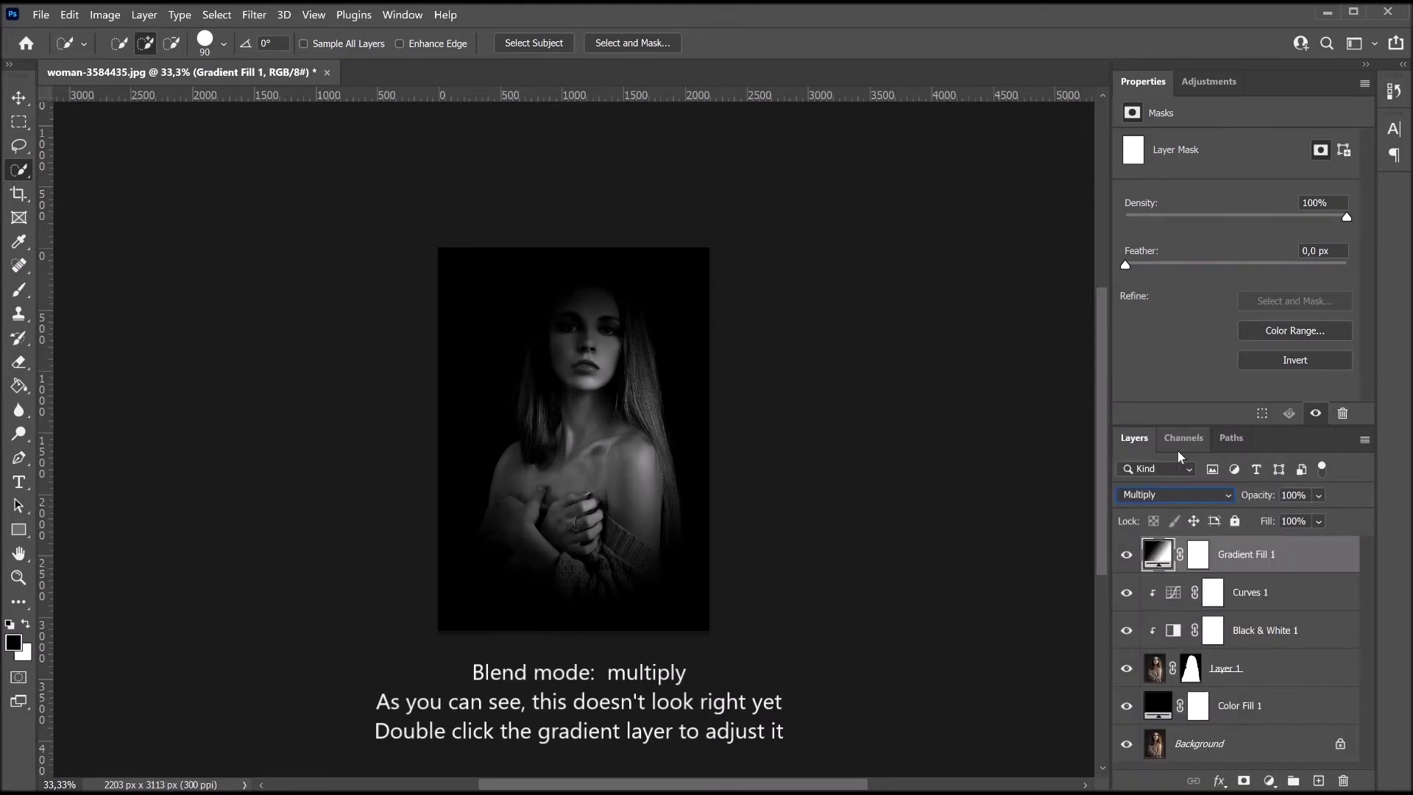
pyautogui.doubleClick(1157, 561)
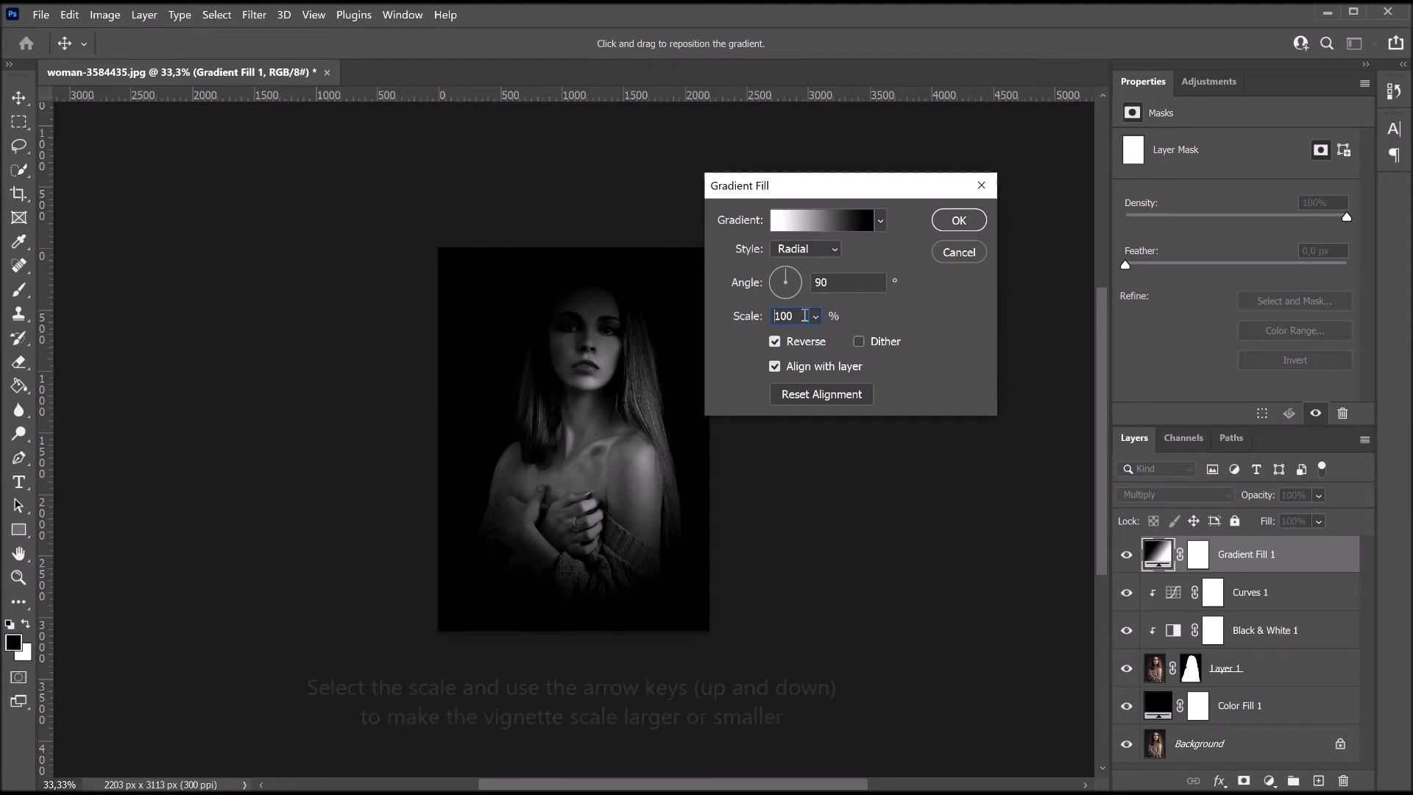
pyautogui.click(805, 316)
pyautogui.press('Up')
pyautogui.press('Up')
pyautogui.press('Up')
pyautogui.press('Up')
pyautogui.press('Up')
pyautogui.press('Up')
pyautogui.press('Up')
pyautogui.press('Up')
pyautogui.press('Up')
pyautogui.press('Up')
pyautogui.press('Up')
pyautogui.press('Up')
pyautogui.press('Up')
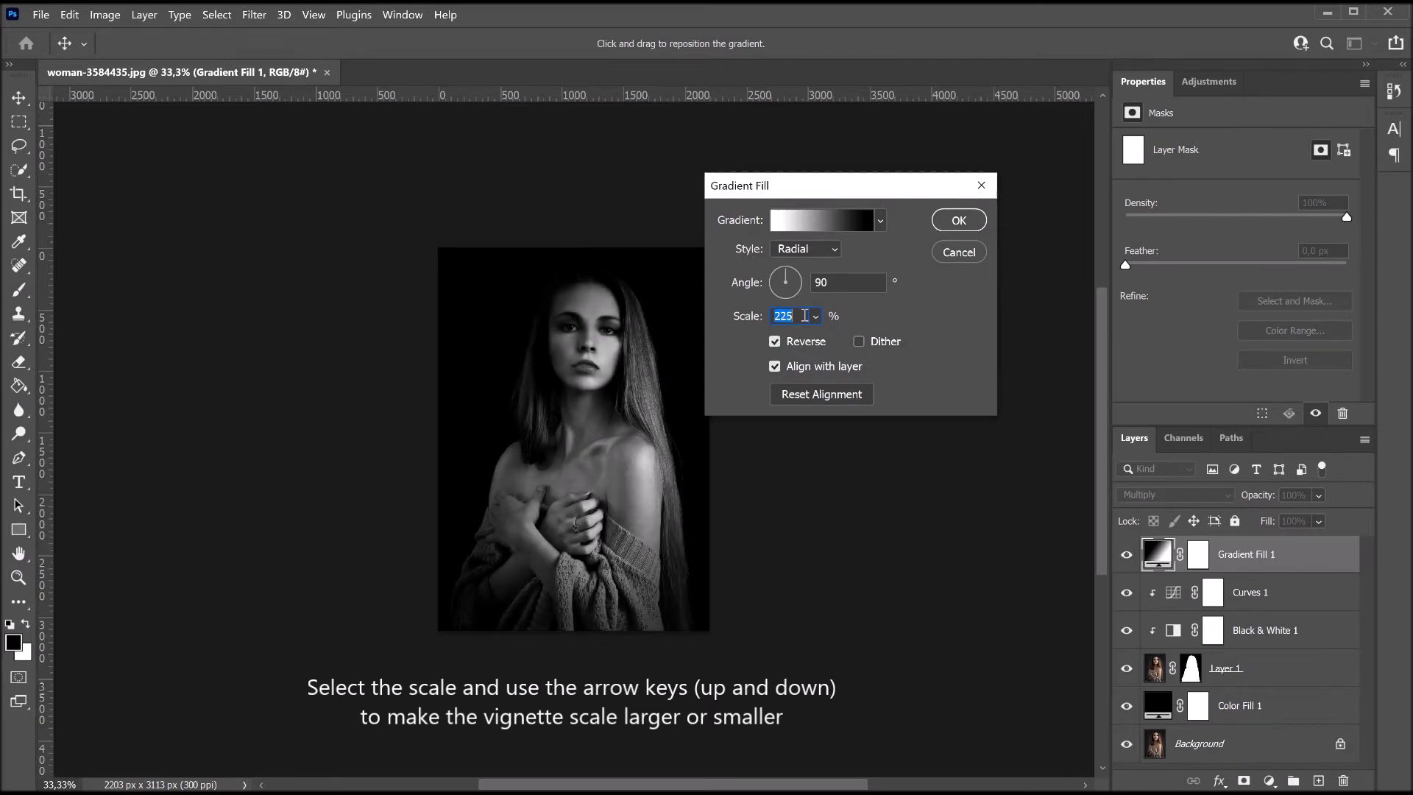
pyautogui.press('Up')
pyautogui.press('Up')
pyautogui.press('Up')
pyautogui.press('Up')
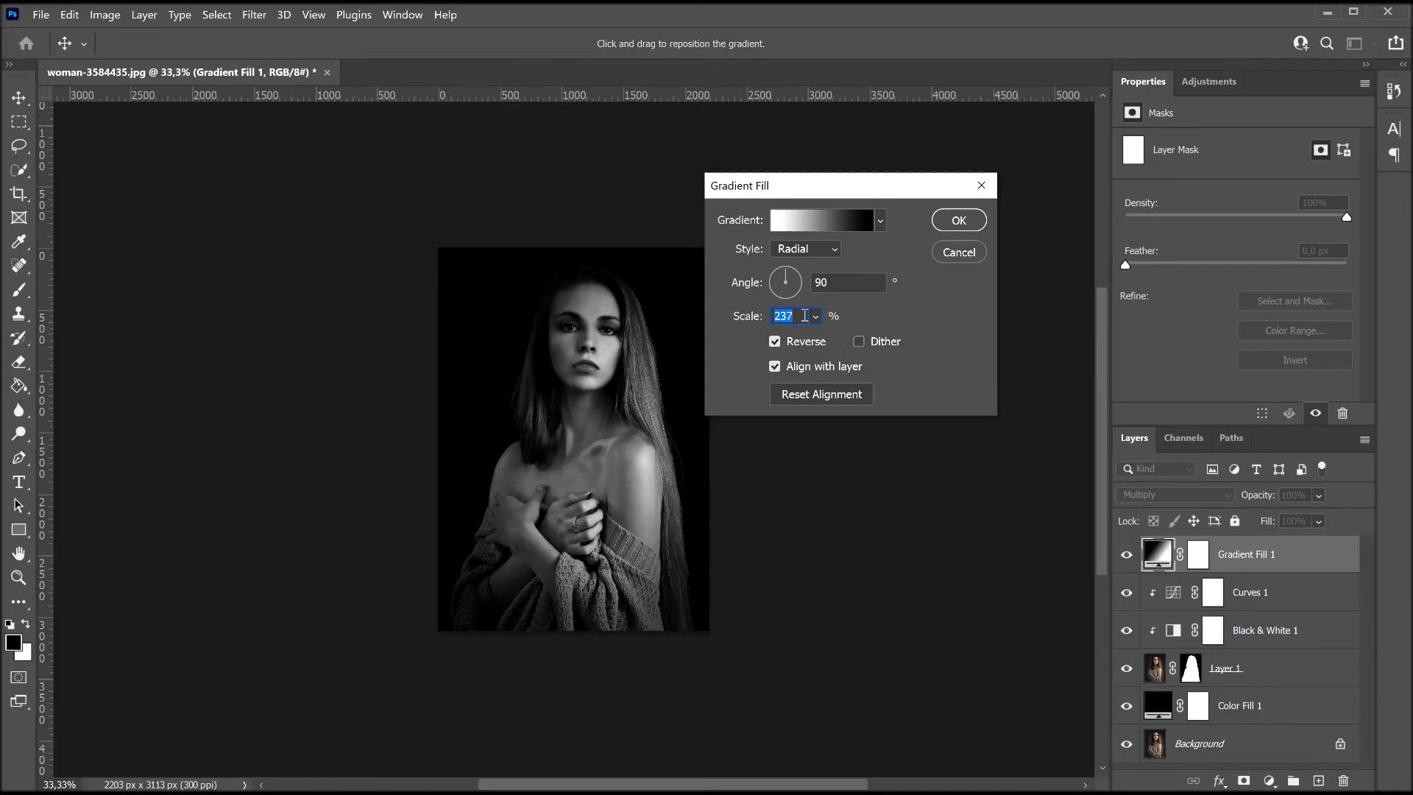
pyautogui.moveTo(786, 274); pyautogui.dragTo(775, 275)
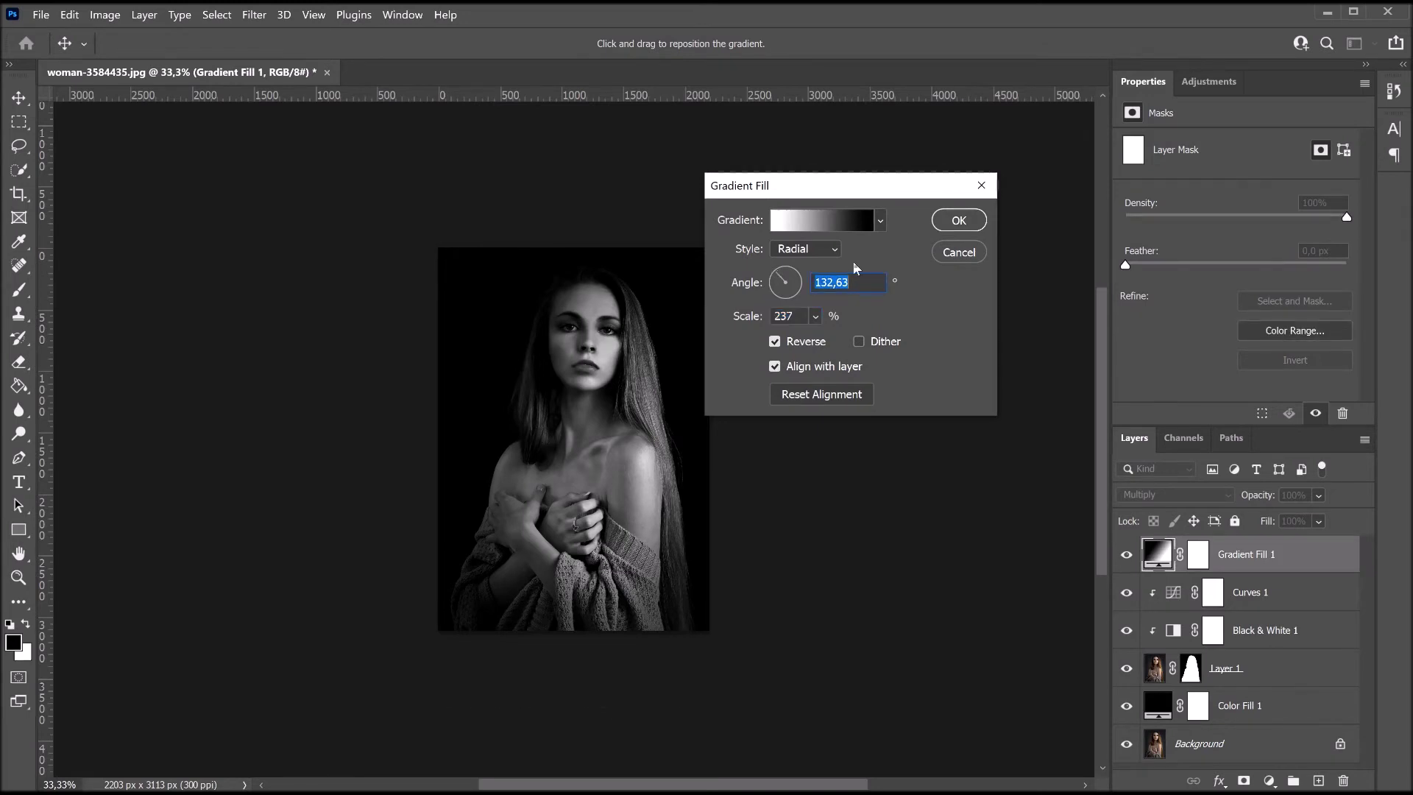
pyautogui.click(960, 222)
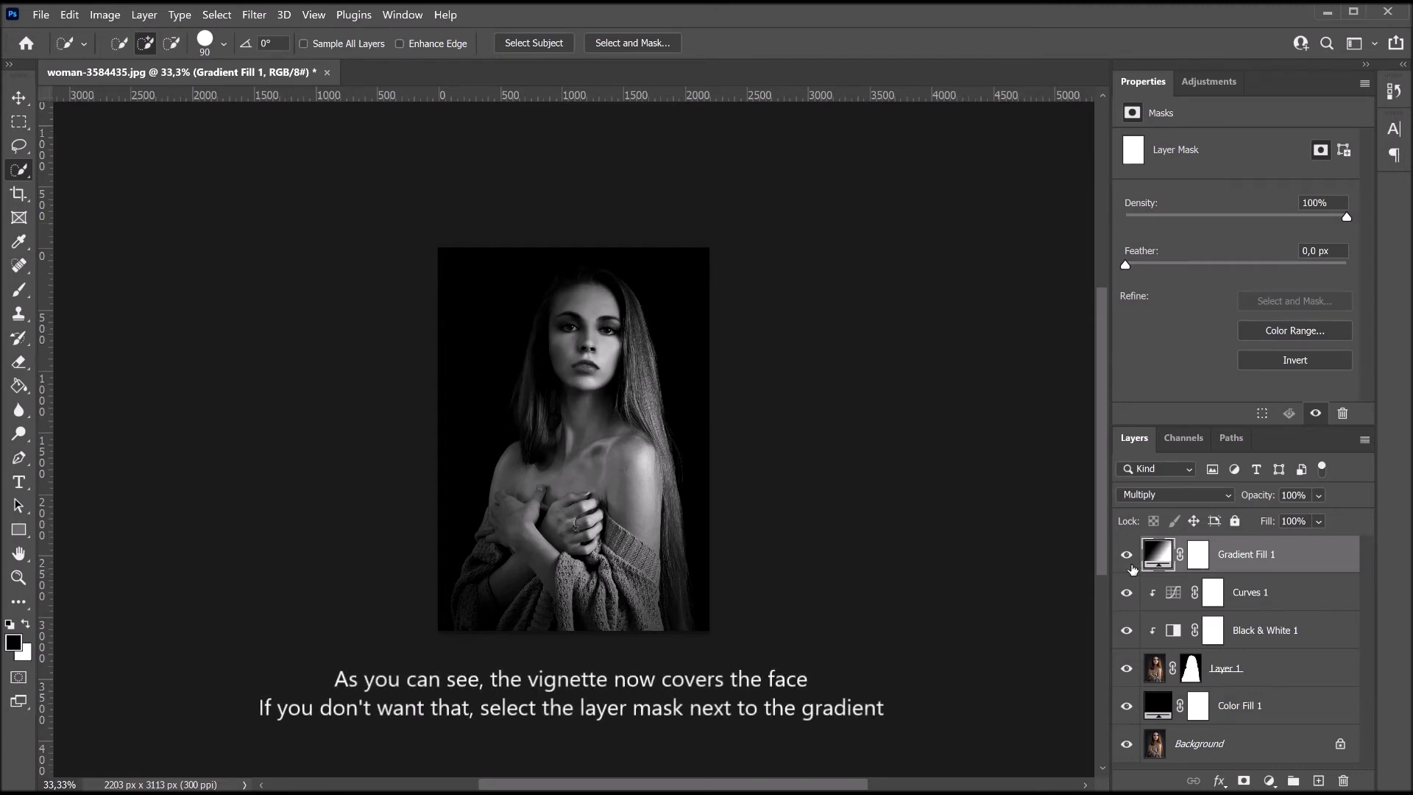
# Step: Paint black on Gradient Fill 1's mask to clear the vignette from face to shoulder
pyautogui.click(1128, 558)
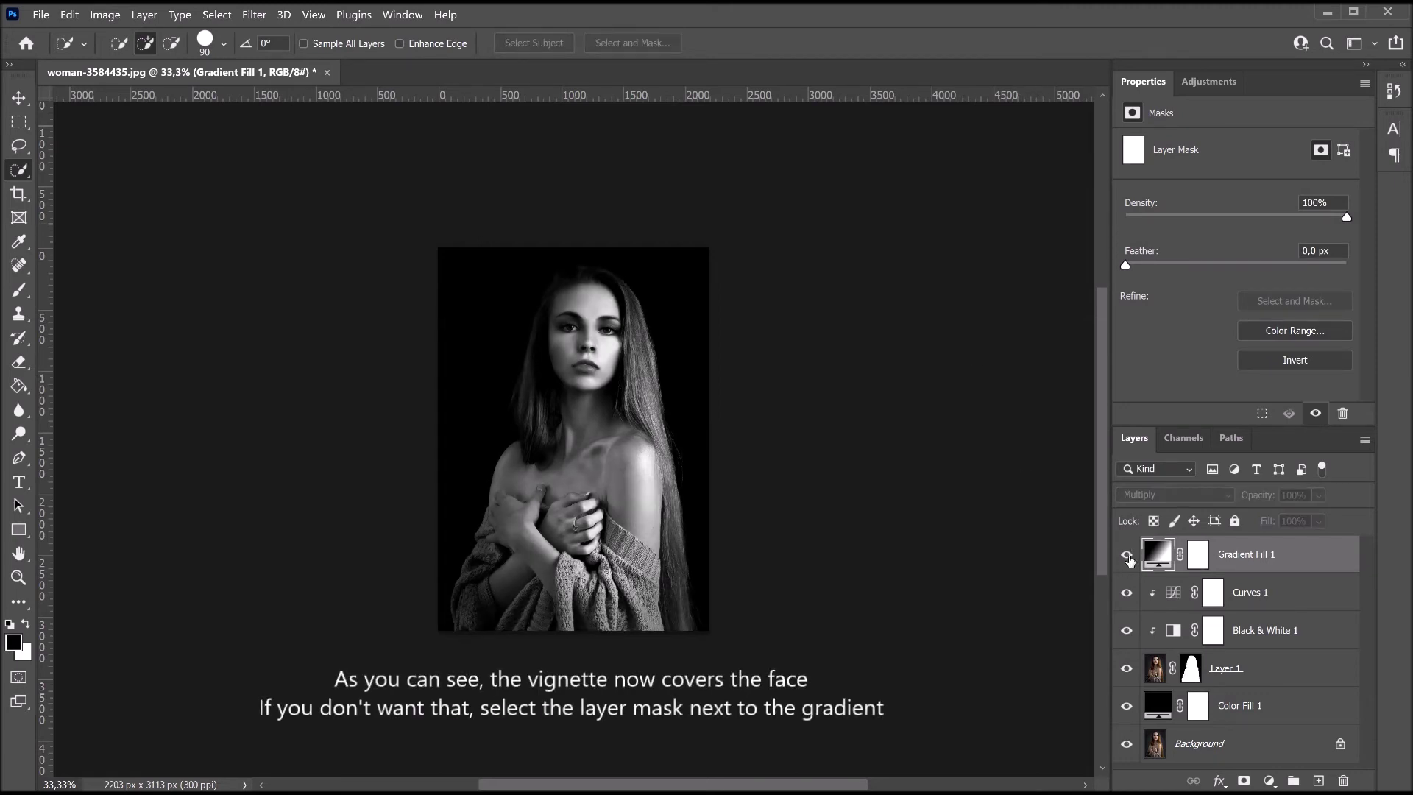
pyautogui.click(1129, 557)
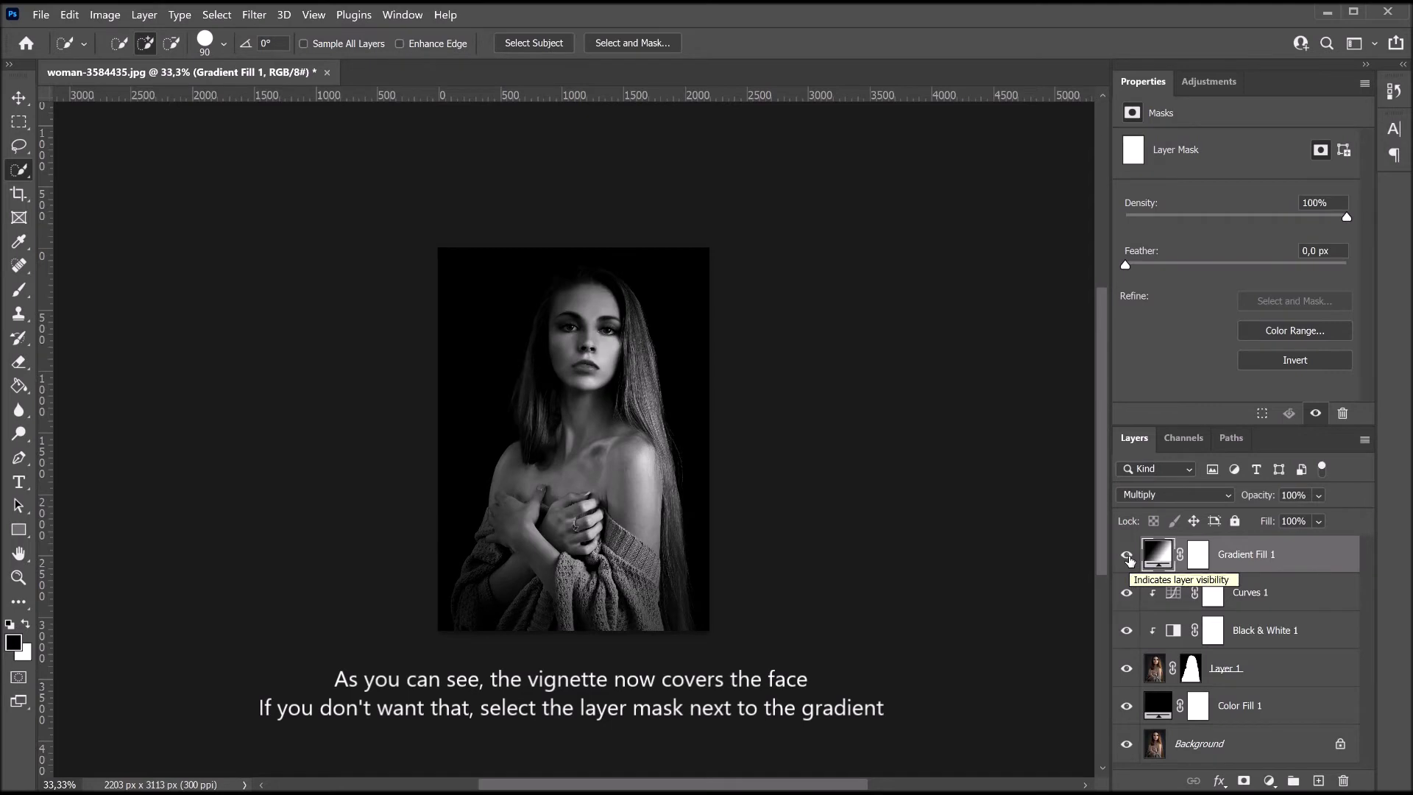
pyautogui.click(1199, 558)
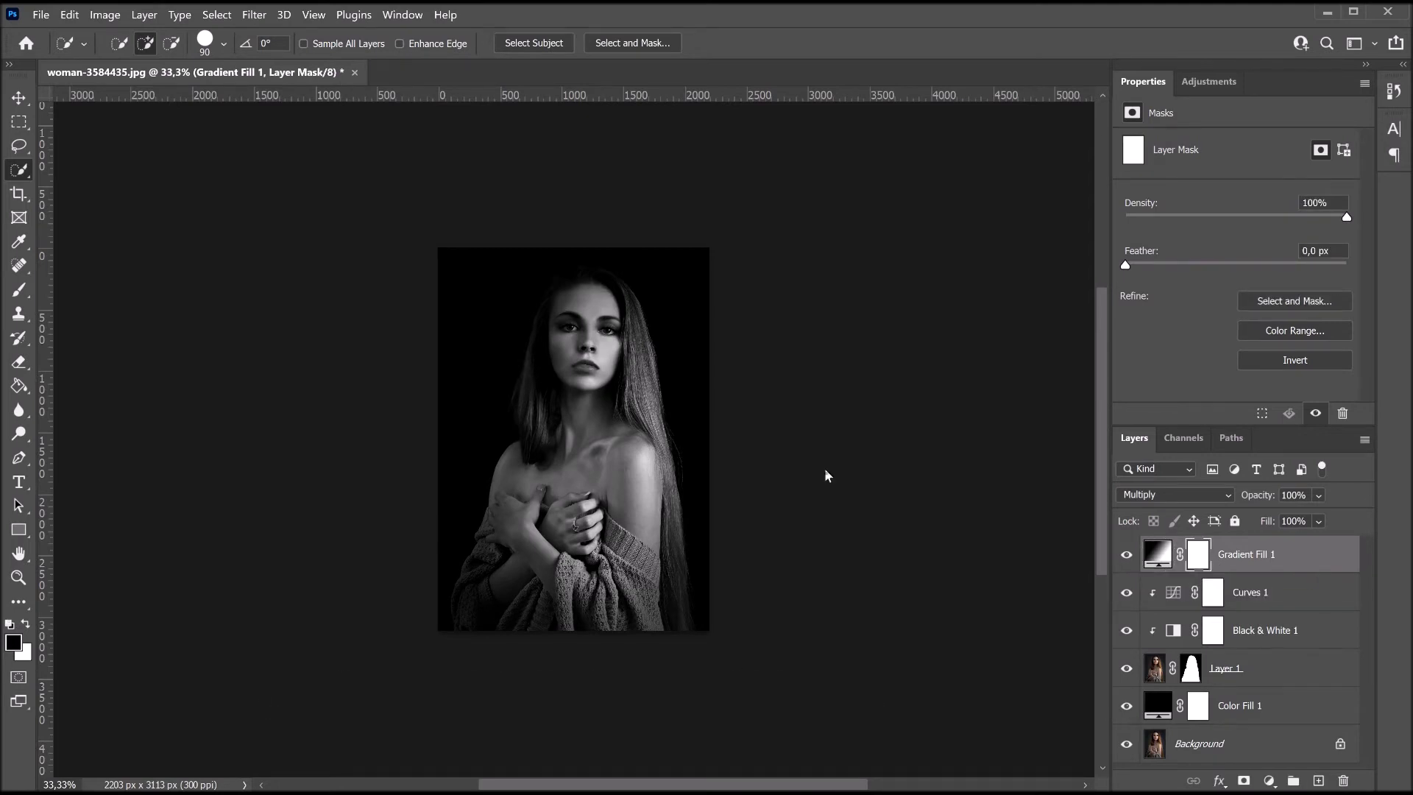
pyautogui.click(19, 291)
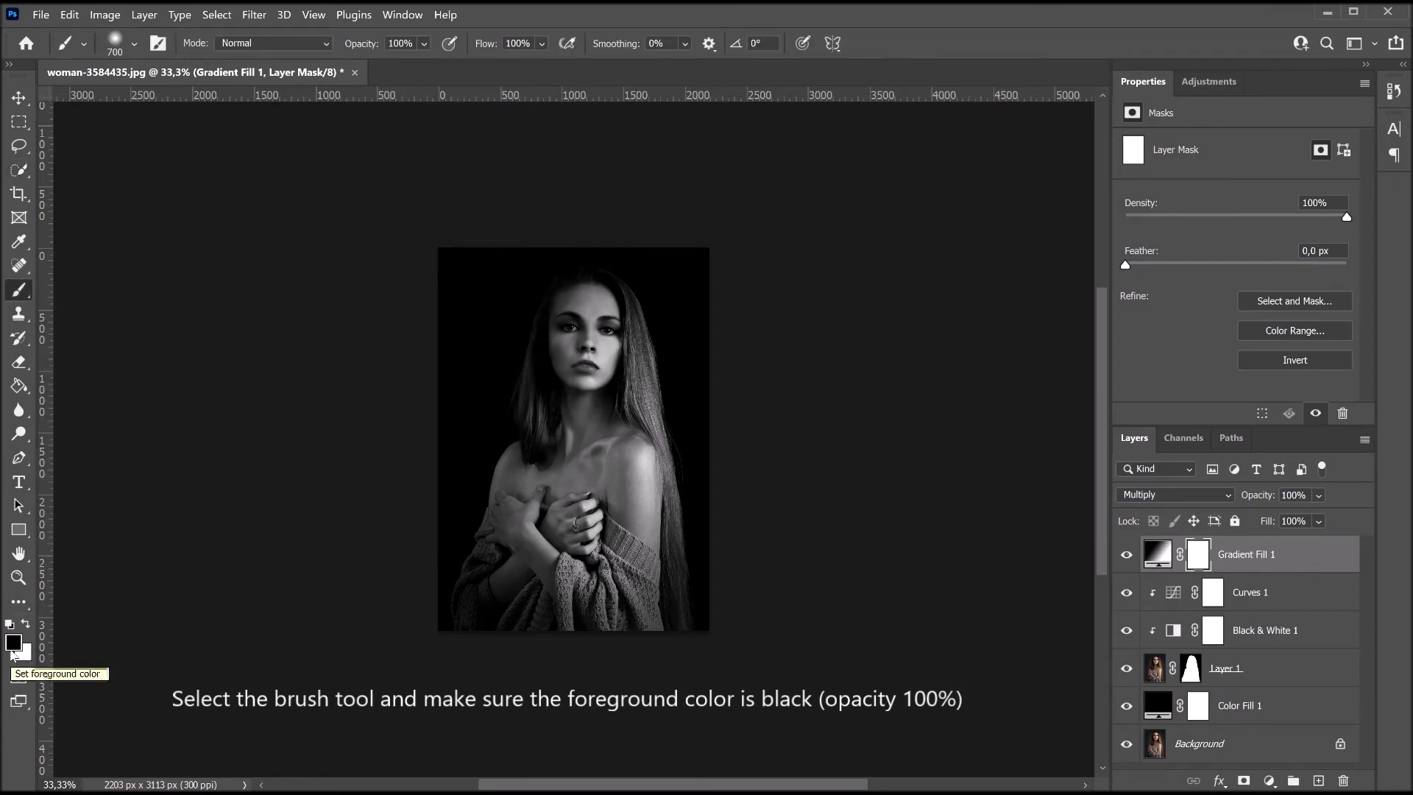
pyautogui.click(13, 643)
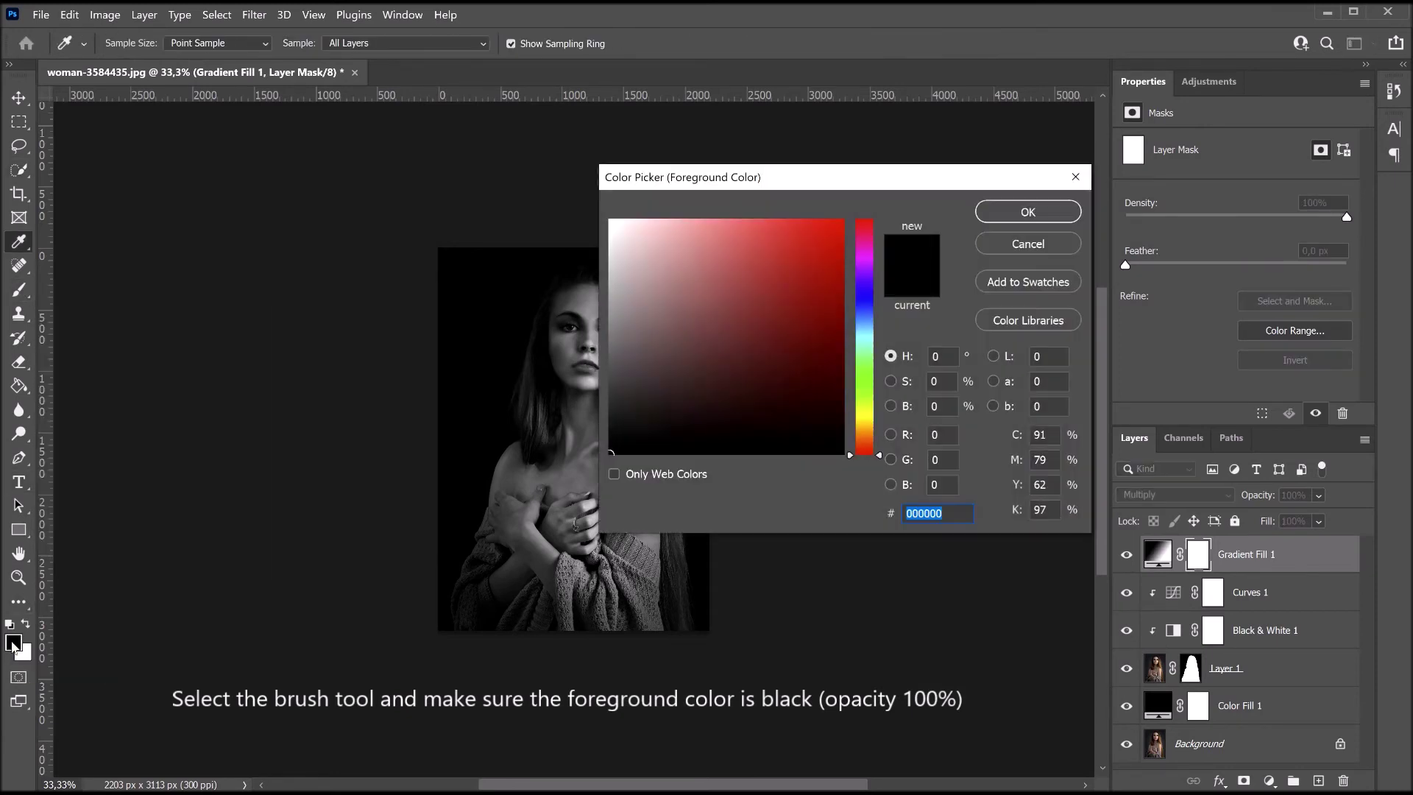
pyautogui.click(1048, 224)
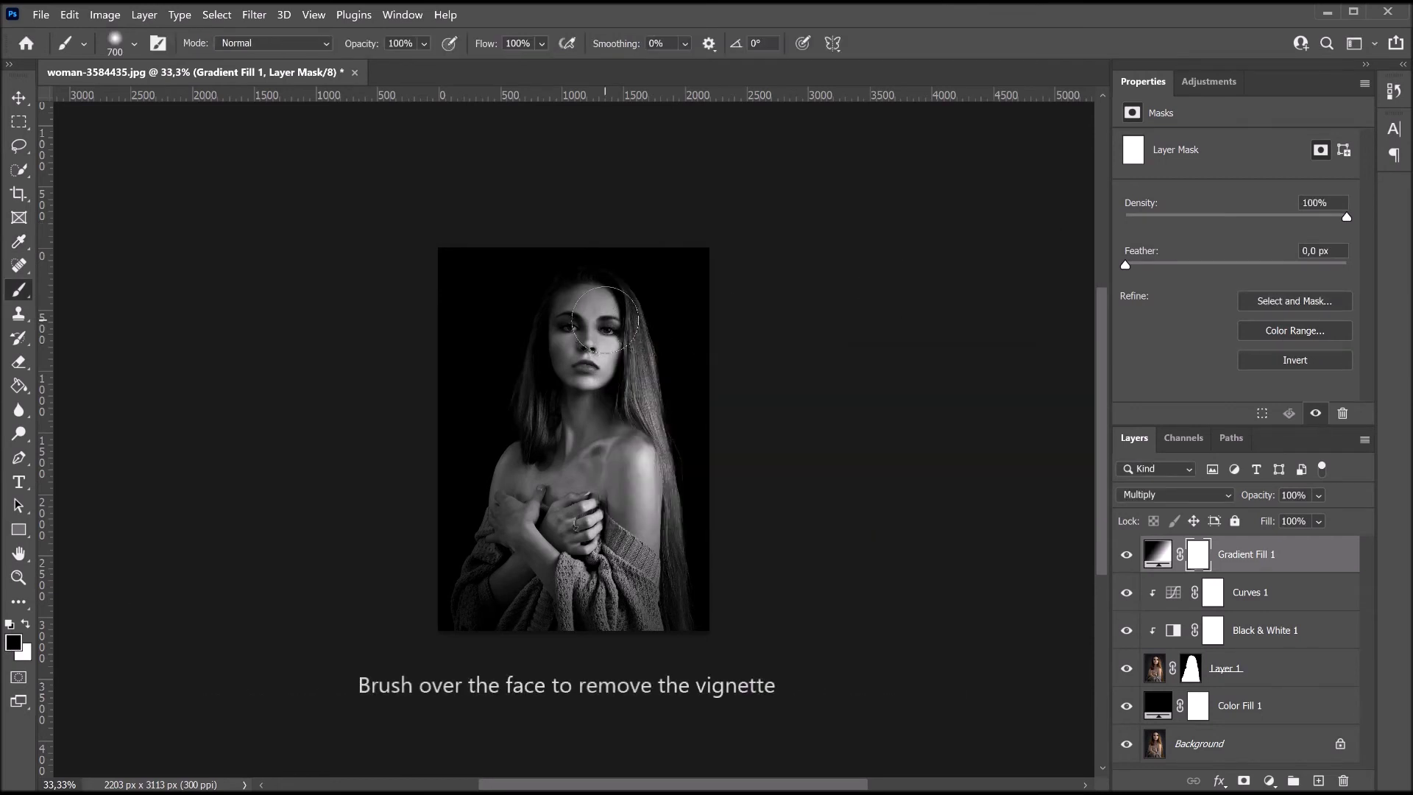
pyautogui.moveTo(597, 317)
pyautogui.mouseDown()
pyautogui.moveTo(574, 423)
pyautogui.moveTo(597, 320)
pyautogui.mouseUp()
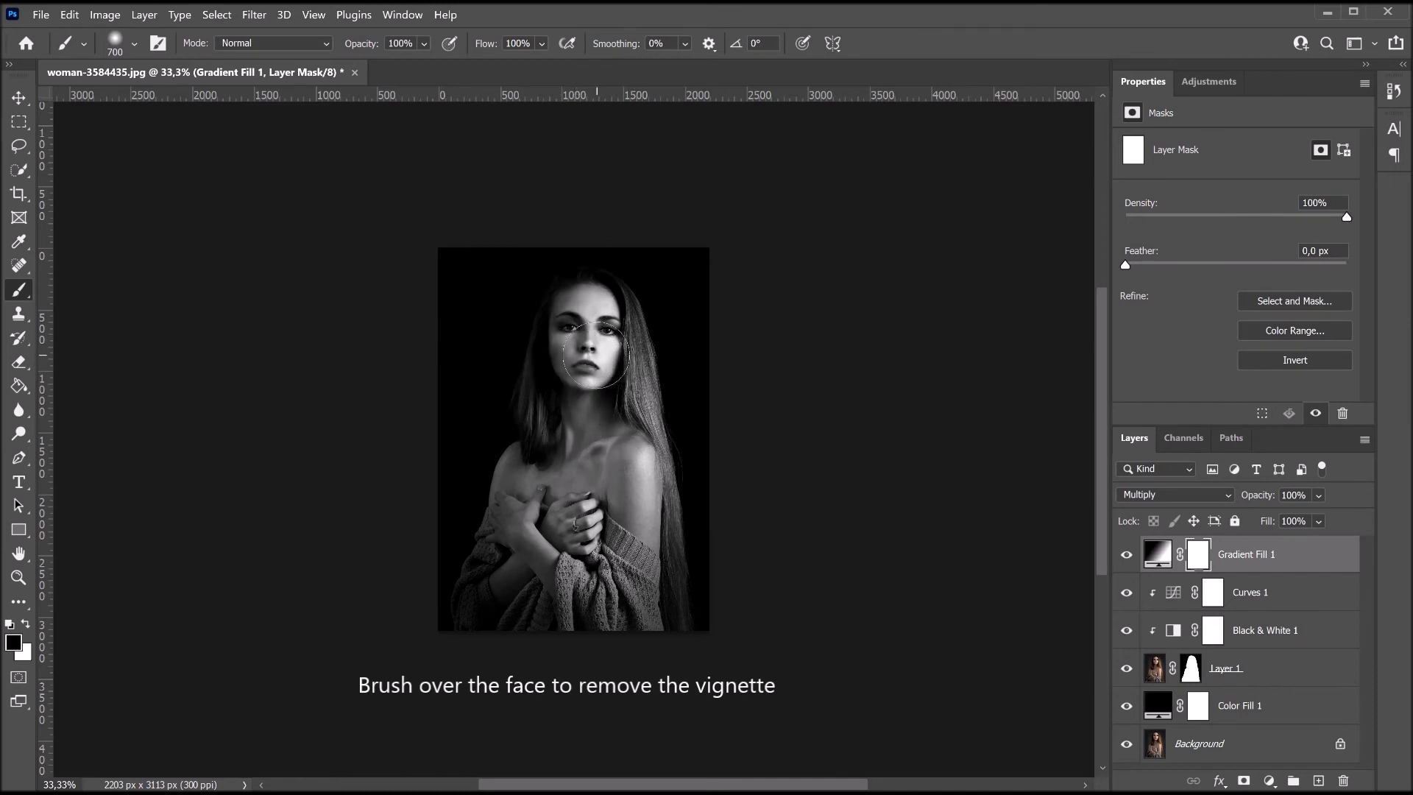
pyautogui.moveTo(598, 320); pyautogui.dragTo(556, 449)
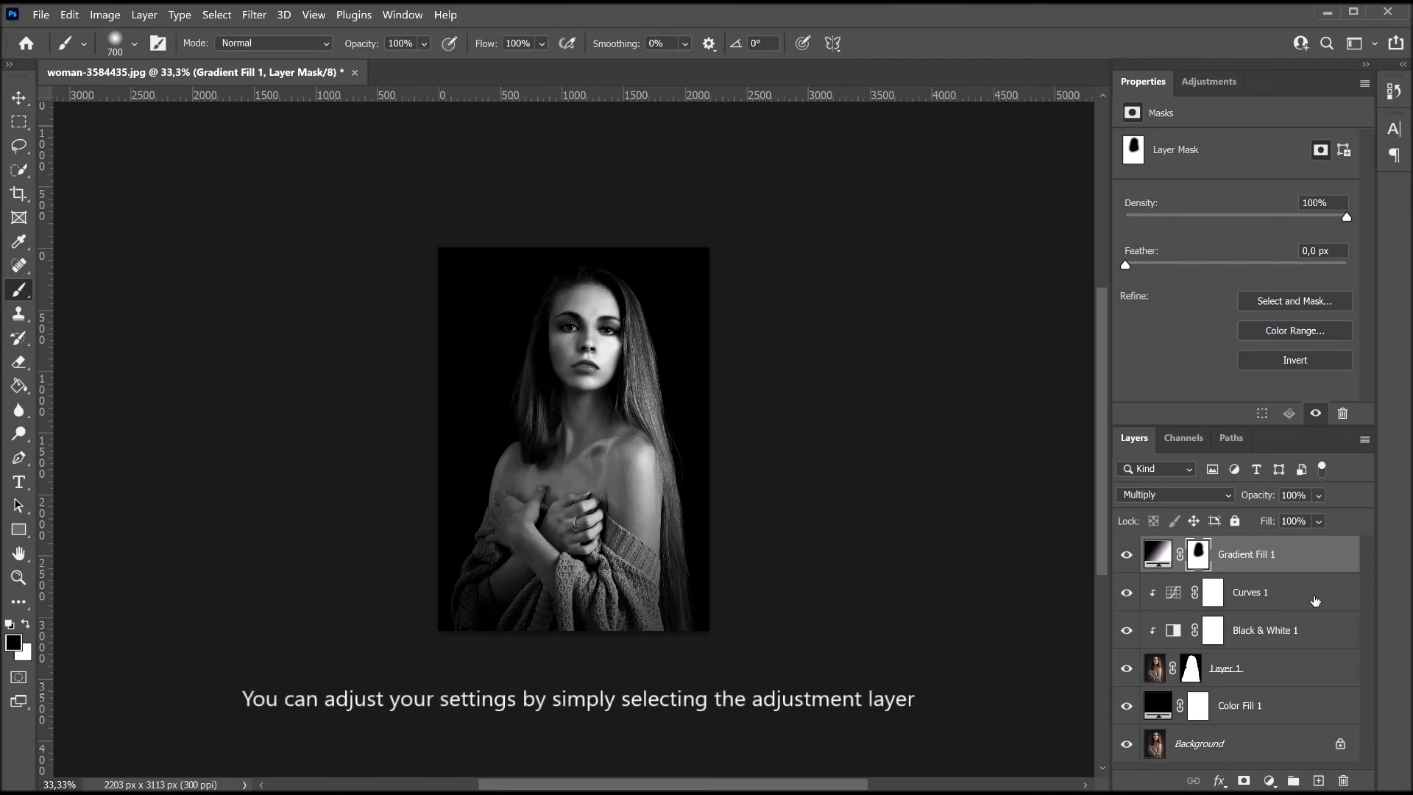
# Step: Lift the Curves 1 highlights and retune Black & White to Reds 8, Yellows 83, Cyans 94, Blues 92
pyautogui.click(1315, 599)
pyautogui.moveTo(1299, 225); pyautogui.dragTo(1299, 219)
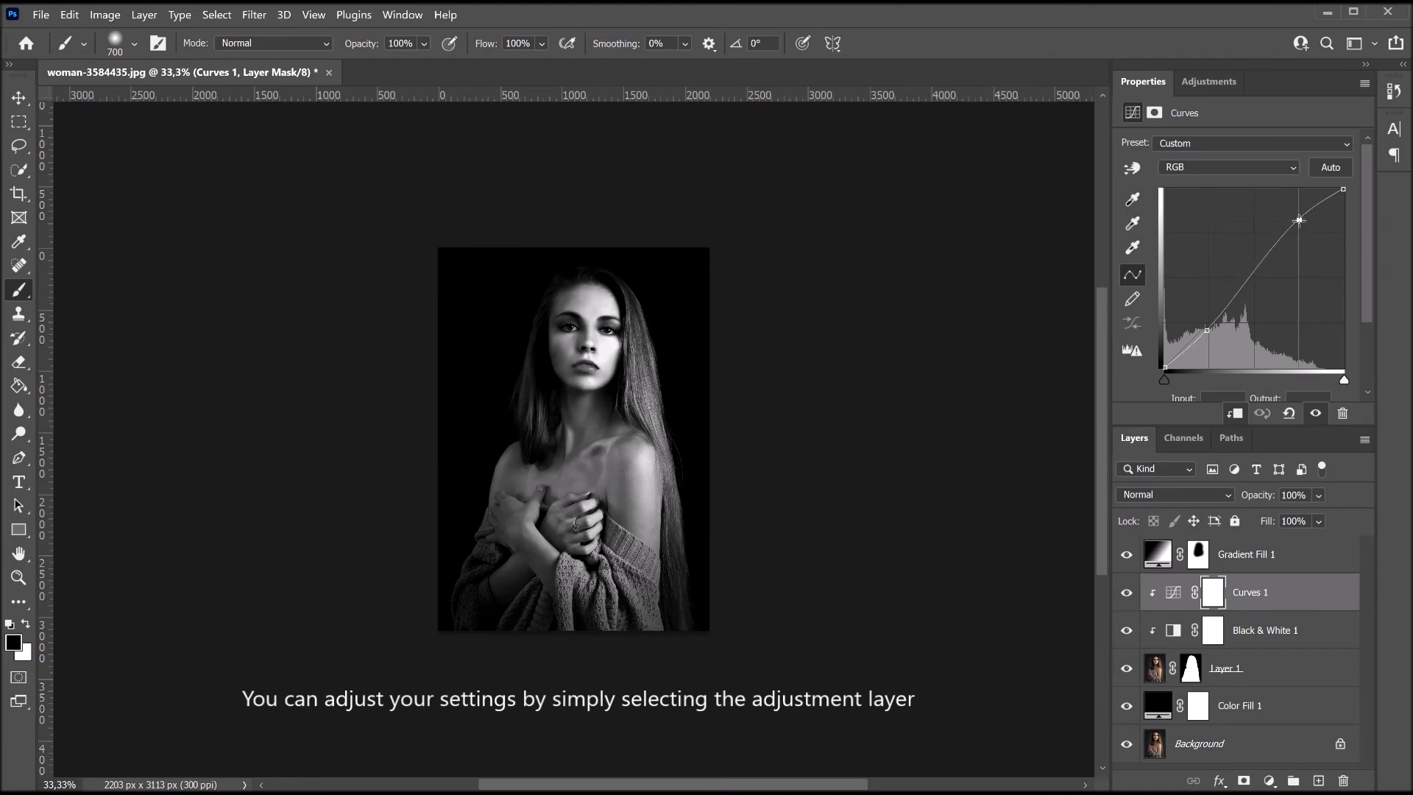
pyautogui.click(1323, 631)
pyautogui.moveTo(1258, 250); pyautogui.dragTo(1217, 213)
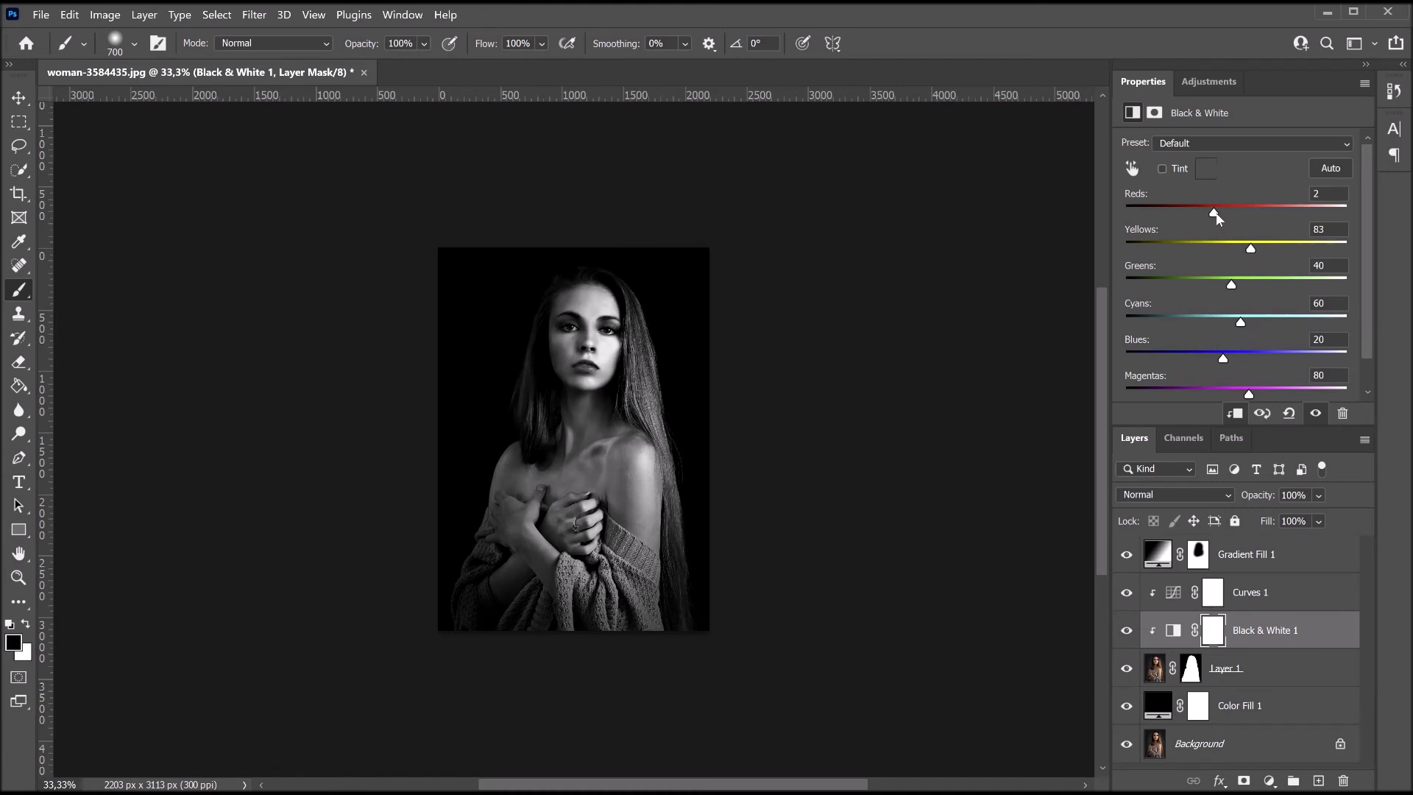
pyautogui.moveTo(1247, 318)
pyautogui.mouseDown()
pyautogui.moveTo(1260, 320)
pyautogui.moveTo(1219, 356)
pyautogui.moveTo(1256, 360)
pyautogui.mouseUp()
# Step: Group Gradient Fill 1 through Color Fill 1 into Group 1, then toggle its visibility to compare
pyautogui.click(1309, 562)
pyautogui.keyDown('shift'); pyautogui.click(1321, 718); pyautogui.keyUp('shift')
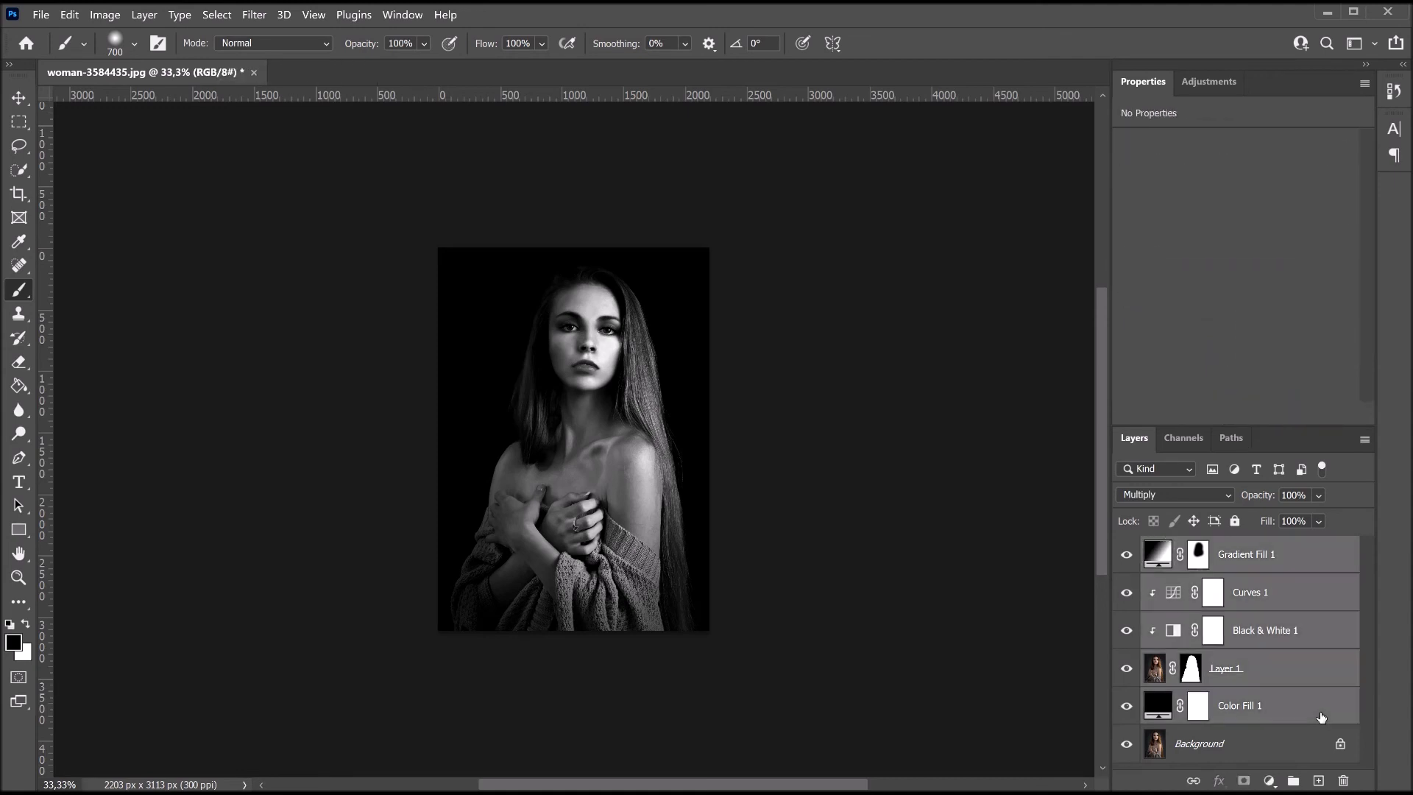
pyautogui.hotkey('ctrl', 'g')
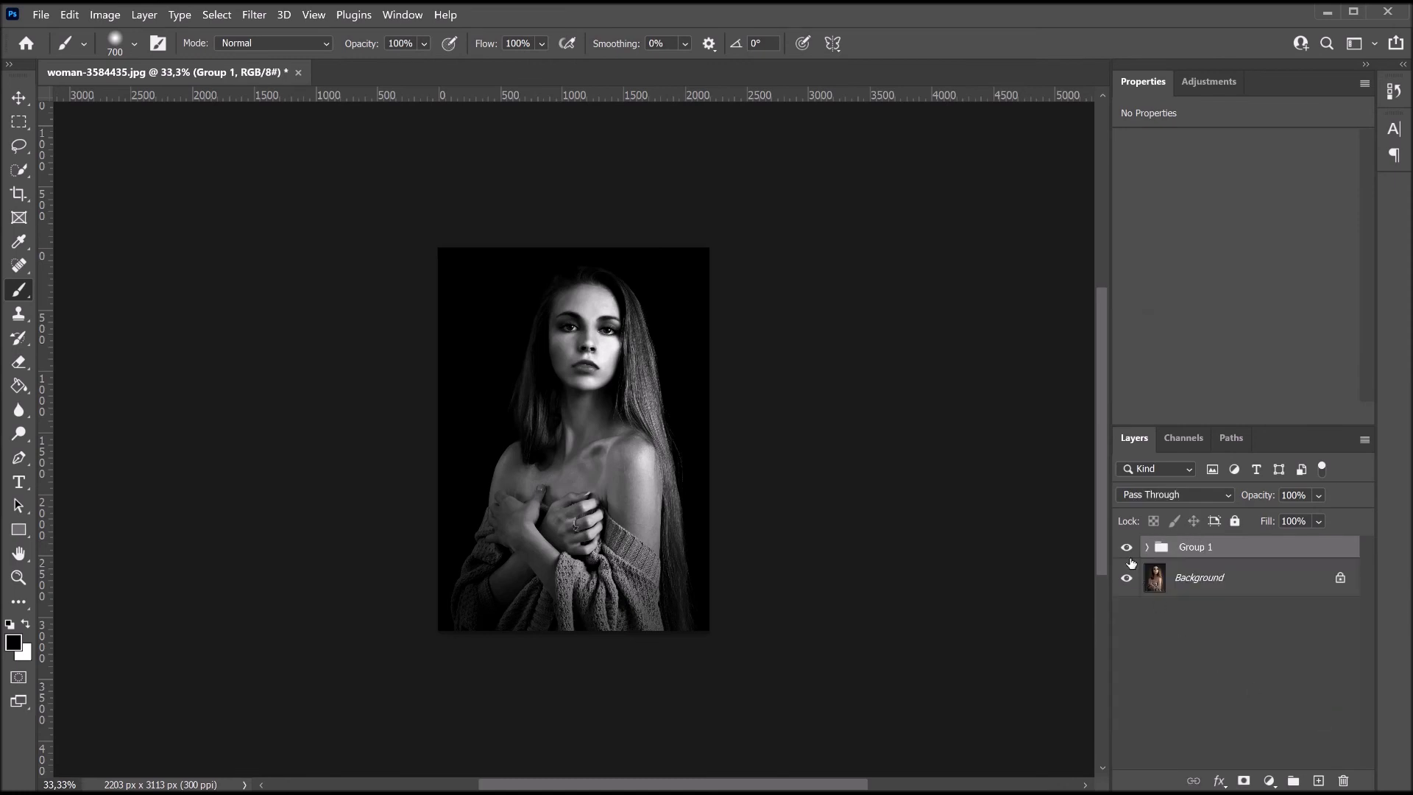
pyautogui.click(1127, 548)
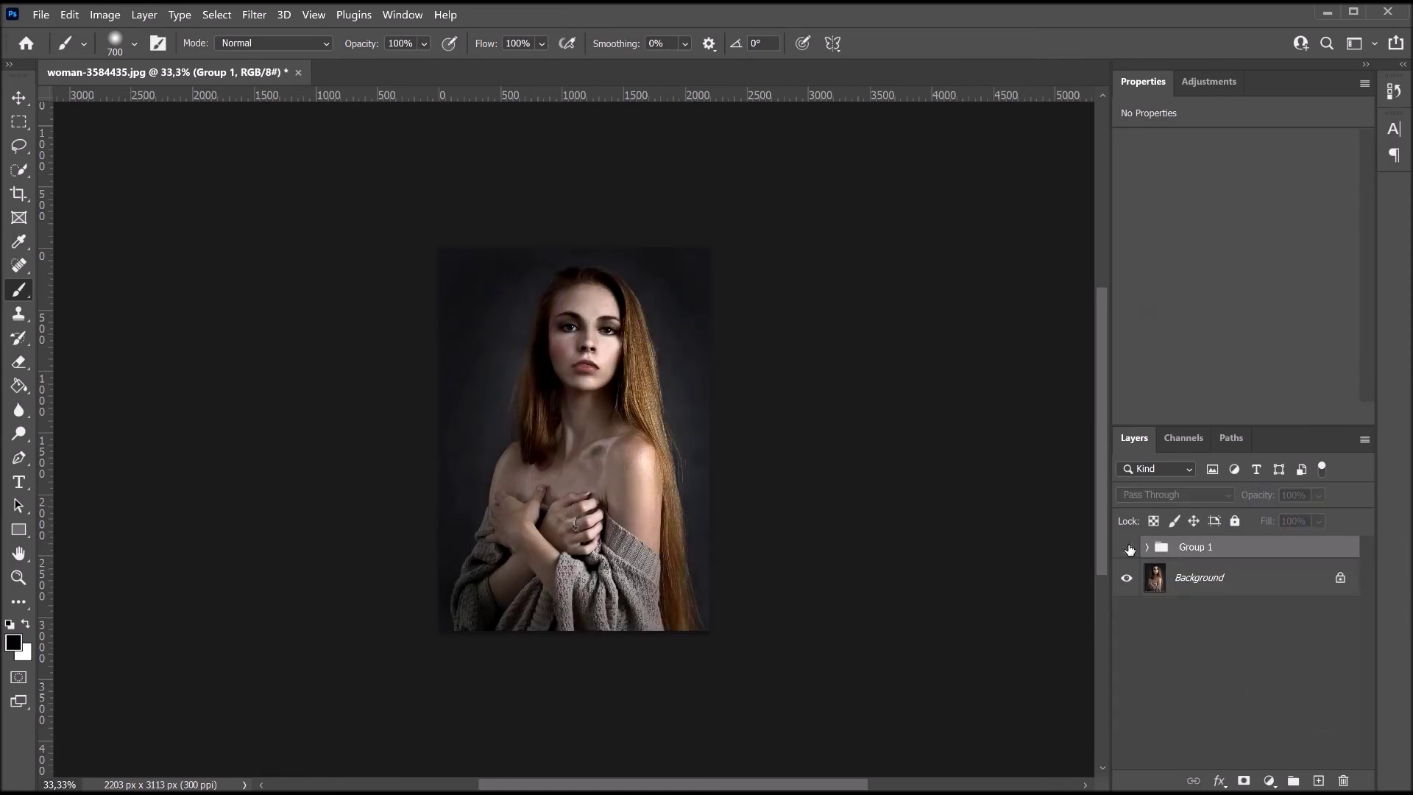
pyautogui.click(1128, 549)
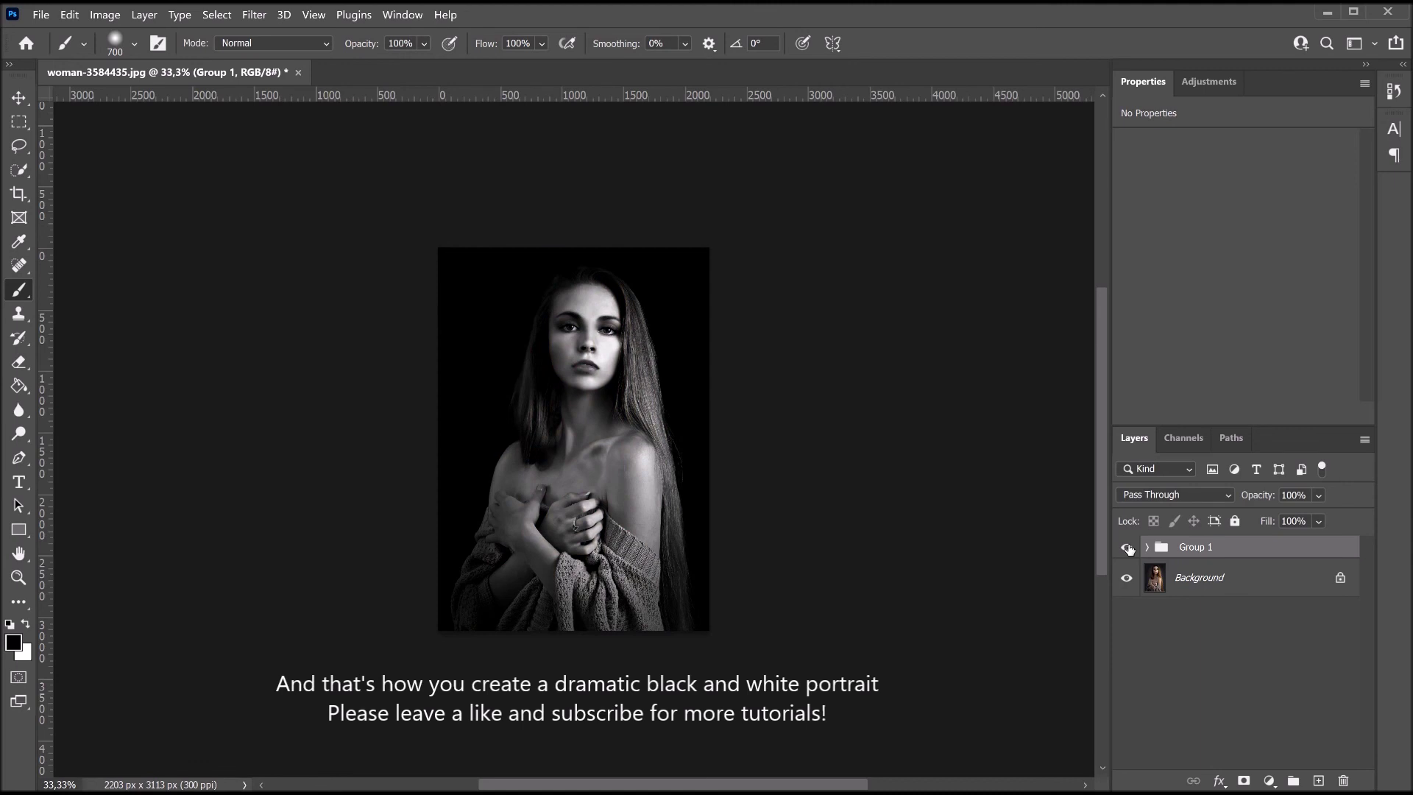